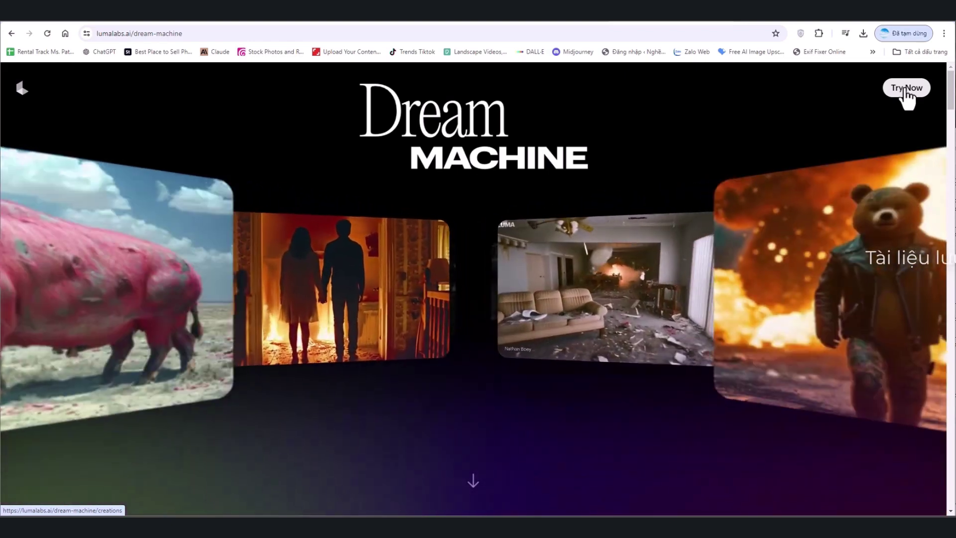
Look through the Dream Machine landing page's sections on video quality, generation speed, motion and character consistency.
{"action": "scroll", "coordinate": [848, 204], "scroll_direction": "down", "scroll_amount": 3}
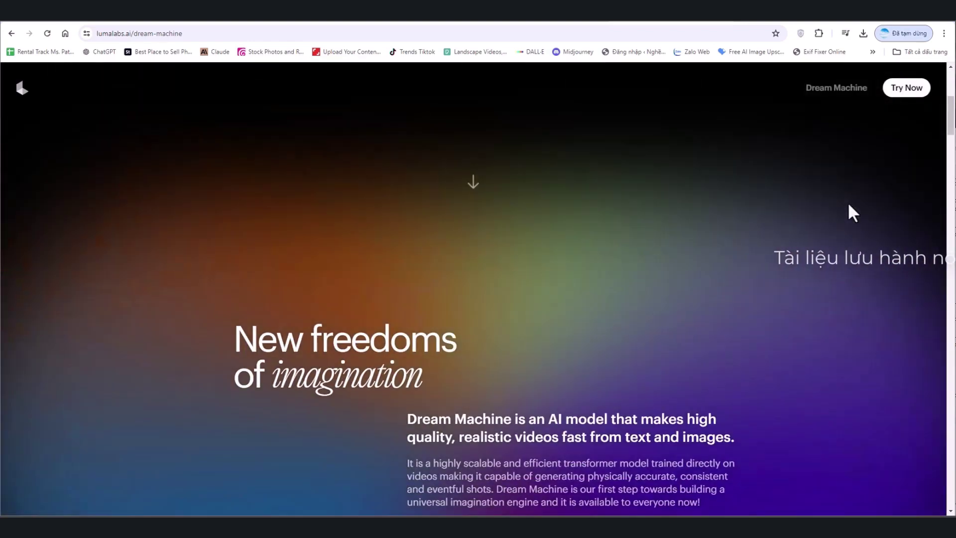
{"action": "scroll", "coordinate": [849, 204], "scroll_direction": "down", "scroll_amount": 8}
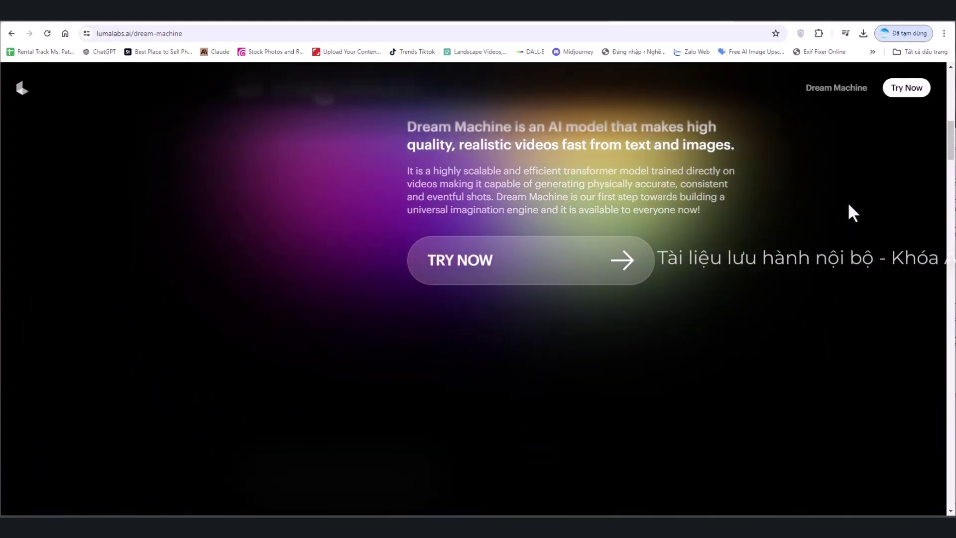
{"action": "scroll", "coordinate": [848, 204], "scroll_direction": "down", "scroll_amount": 3}
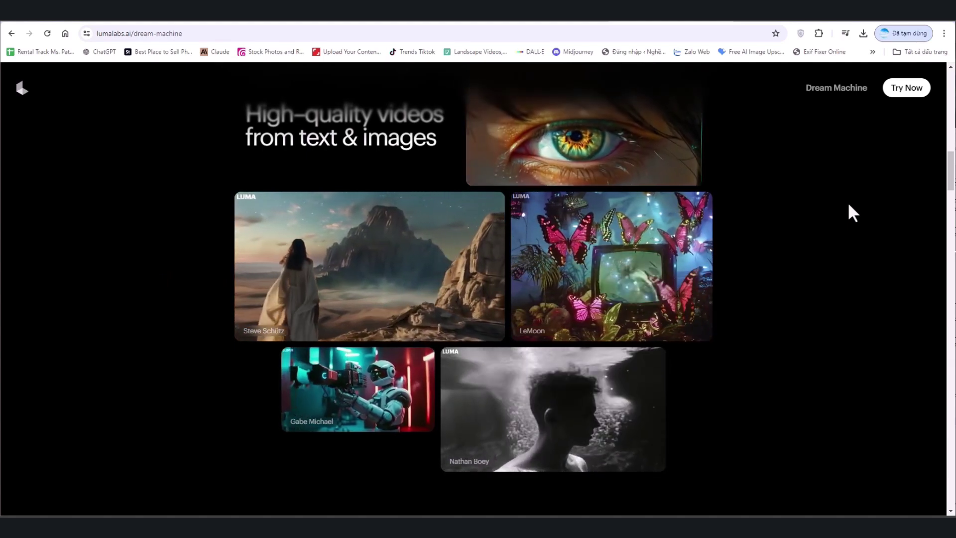
{"action": "scroll", "coordinate": [849, 204], "scroll_direction": "down", "scroll_amount": 5}
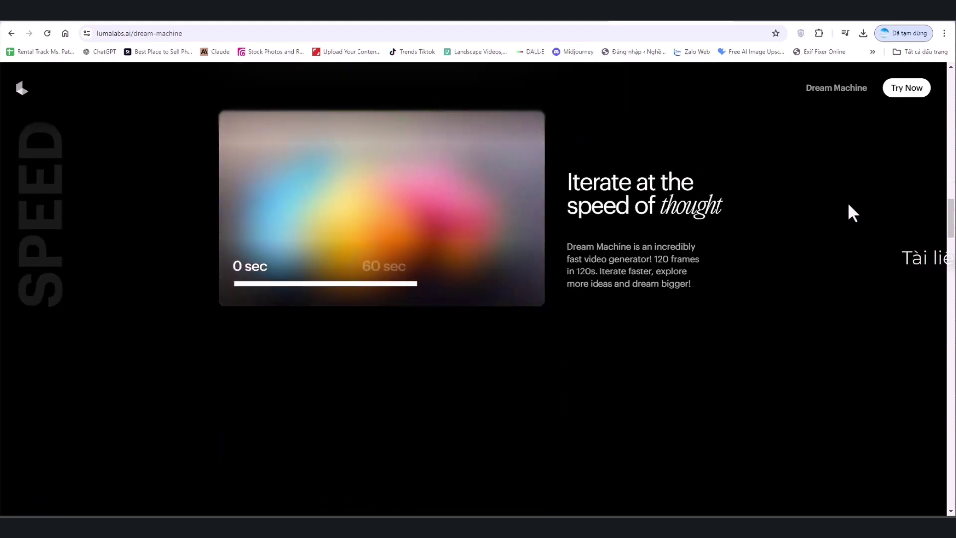
{"action": "scroll", "coordinate": [848, 202], "scroll_direction": "down", "scroll_amount": 5}
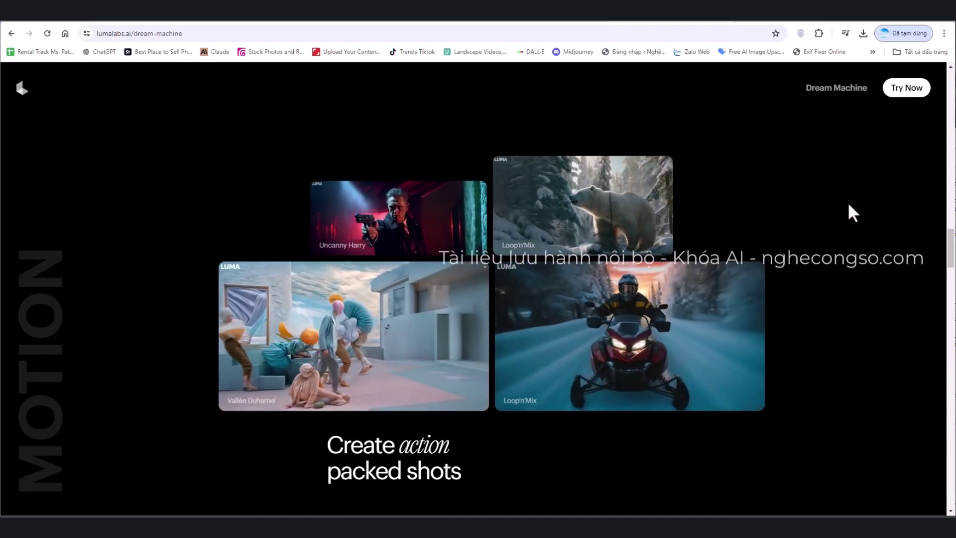
{"action": "scroll", "coordinate": [849, 205], "scroll_direction": "down", "scroll_amount": 5}
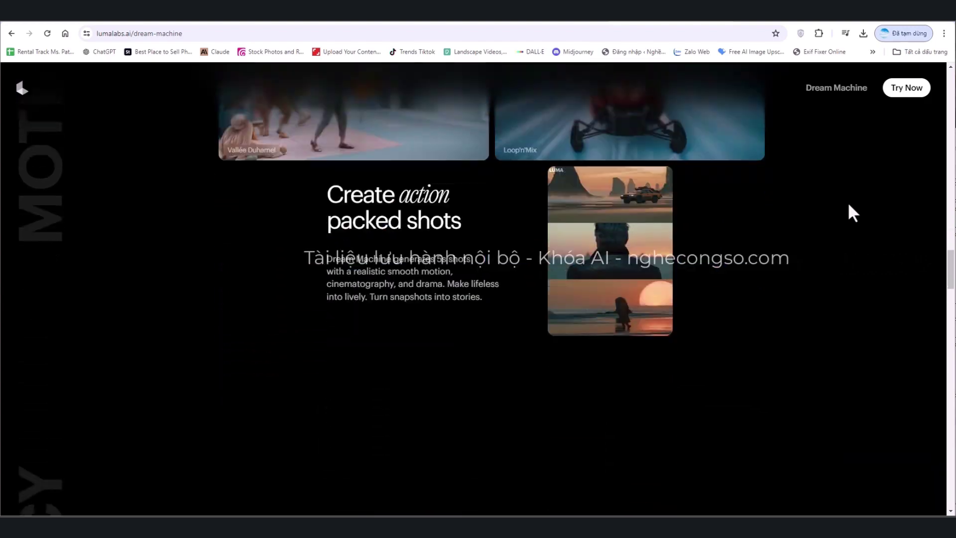
{"action": "scroll", "coordinate": [848, 204], "scroll_direction": "down", "scroll_amount": 8}
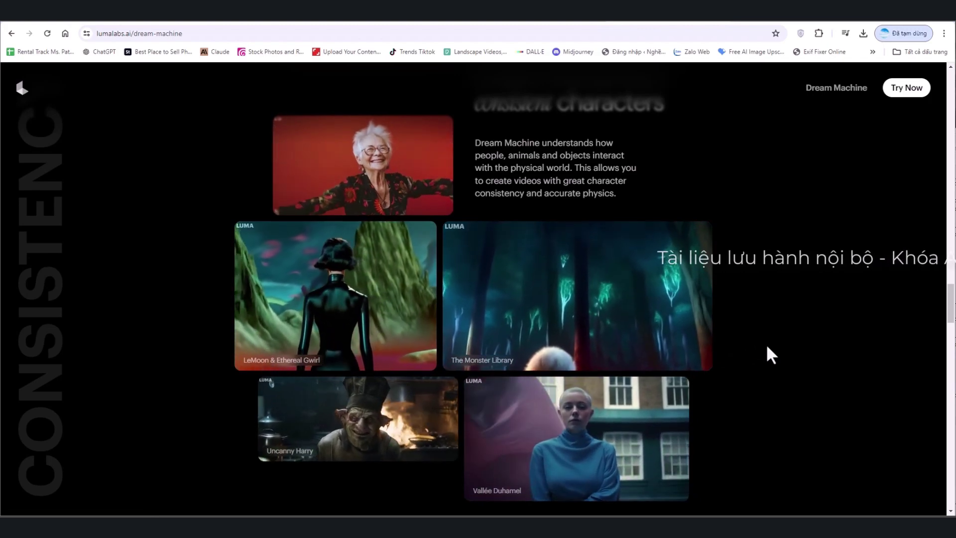
{"action": "scroll", "coordinate": [905, 94], "scroll_direction": "up", "scroll_amount": 15}
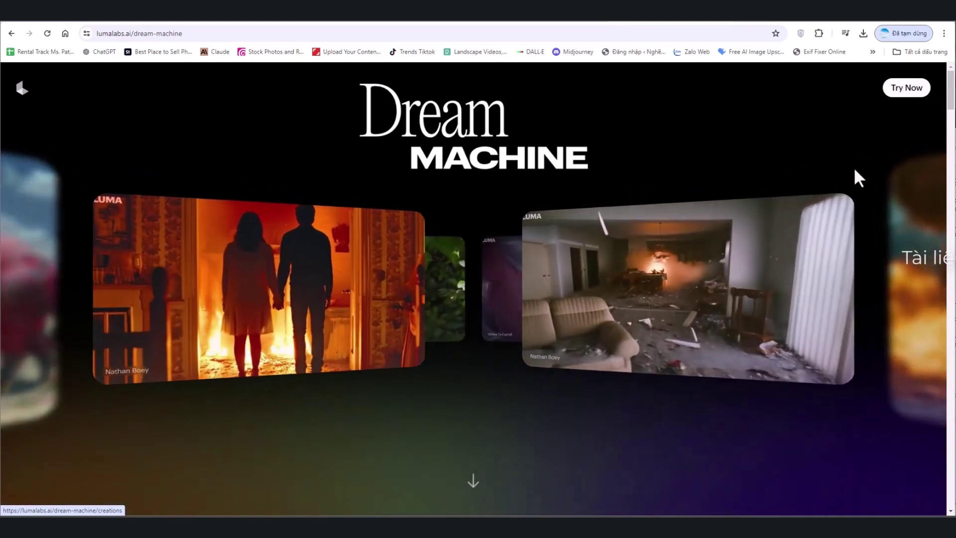
{"action": "scroll", "coordinate": [848, 205], "scroll_direction": "down", "scroll_amount": 5}
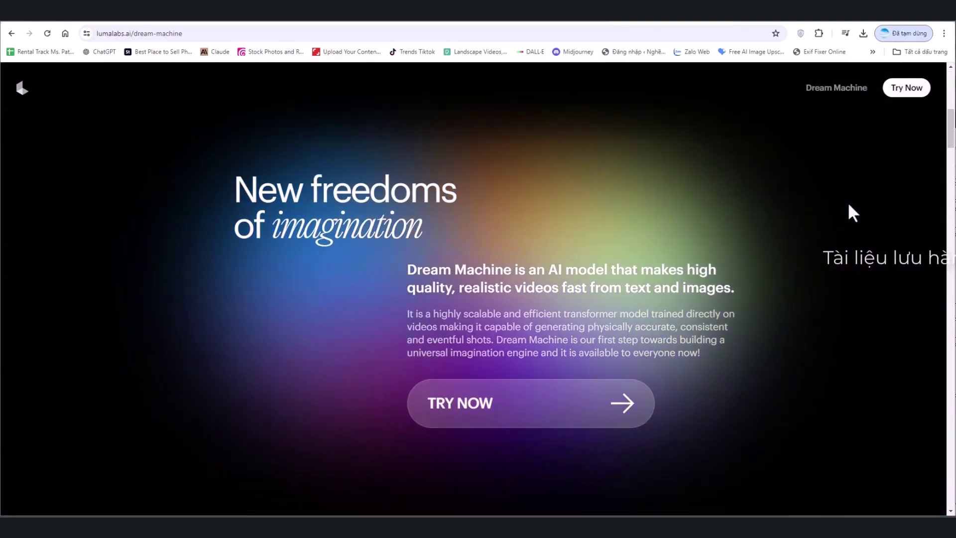
{"action": "scroll", "coordinate": [850, 205], "scroll_direction": "down", "scroll_amount": 5}
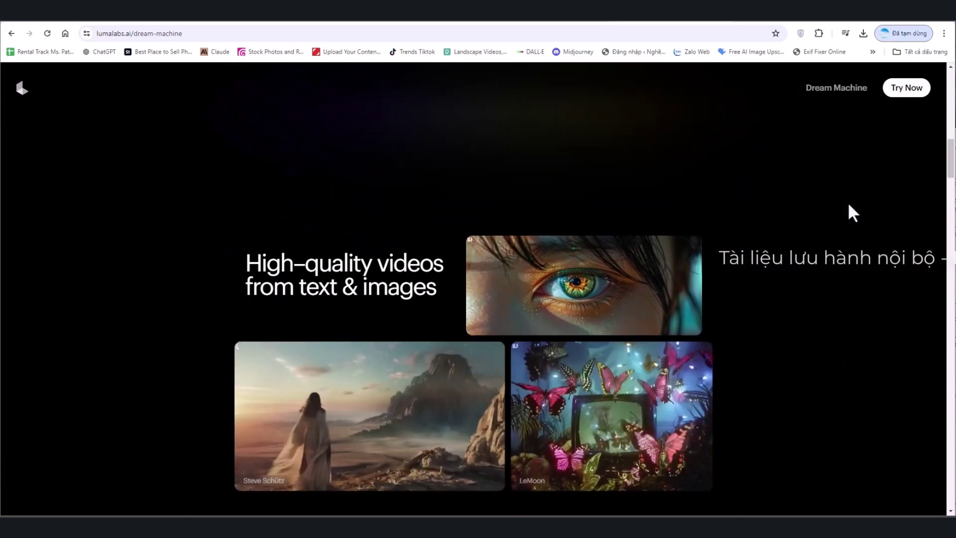
{"action": "scroll", "coordinate": [849, 205], "scroll_direction": "down", "scroll_amount": 3}
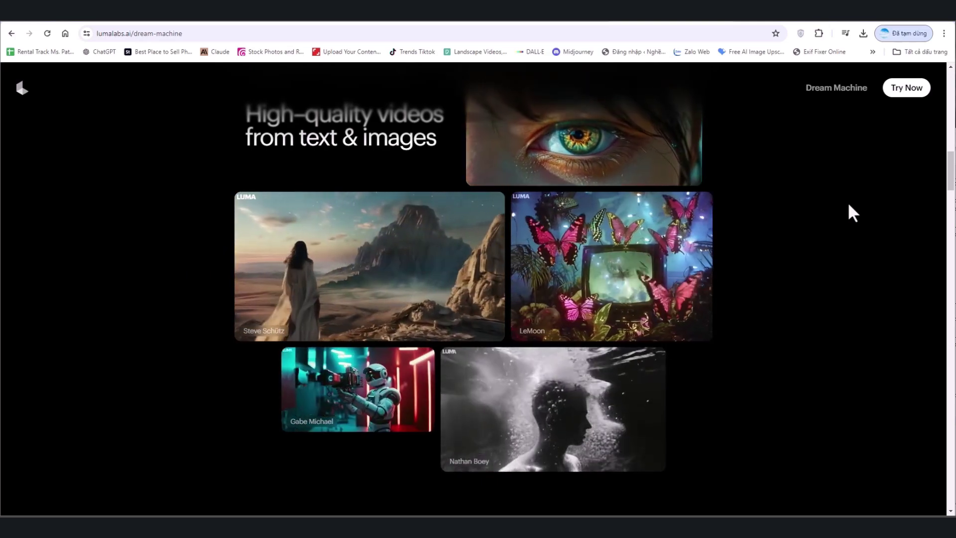
{"action": "scroll", "coordinate": [849, 205], "scroll_direction": "down", "scroll_amount": 10}
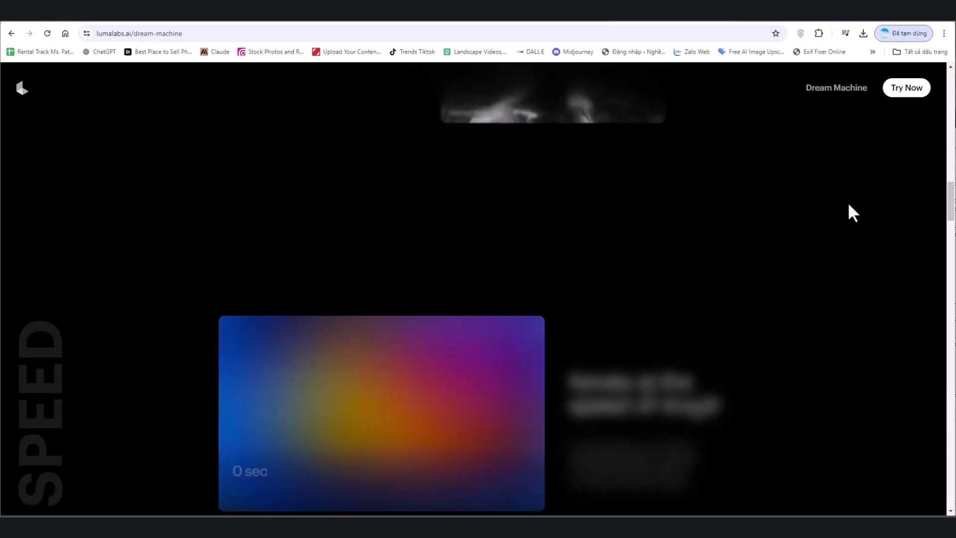
{"action": "scroll", "coordinate": [849, 206], "scroll_direction": "down", "scroll_amount": 5}
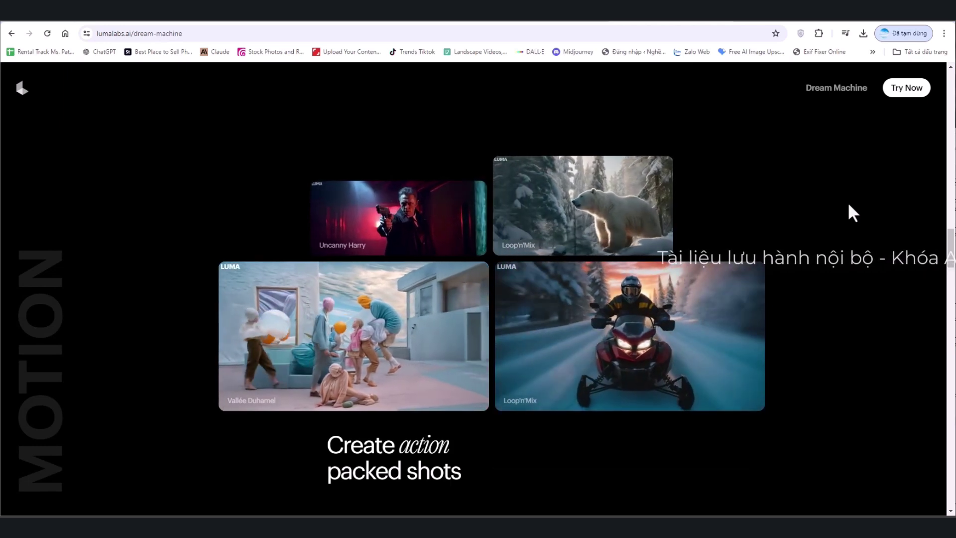
{"action": "scroll", "coordinate": [849, 205], "scroll_direction": "down", "scroll_amount": 2}
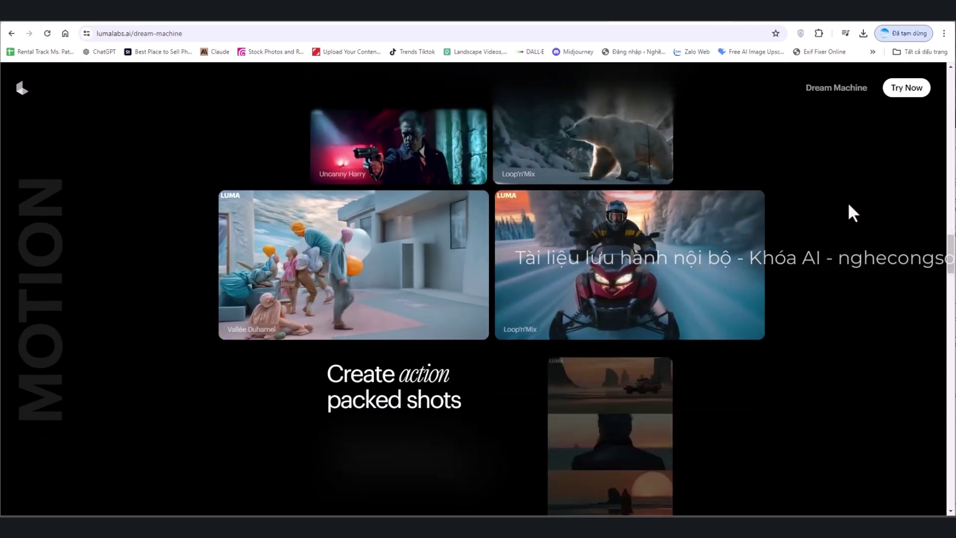
{"action": "scroll", "coordinate": [849, 205], "scroll_direction": "down", "scroll_amount": 5}
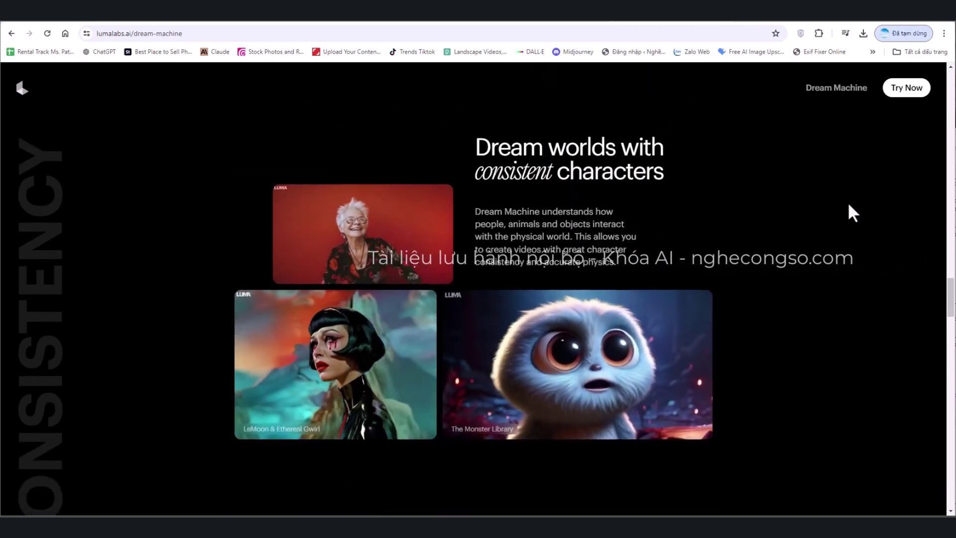
{"action": "scroll", "coordinate": [849, 205], "scroll_direction": "down", "scroll_amount": 1}
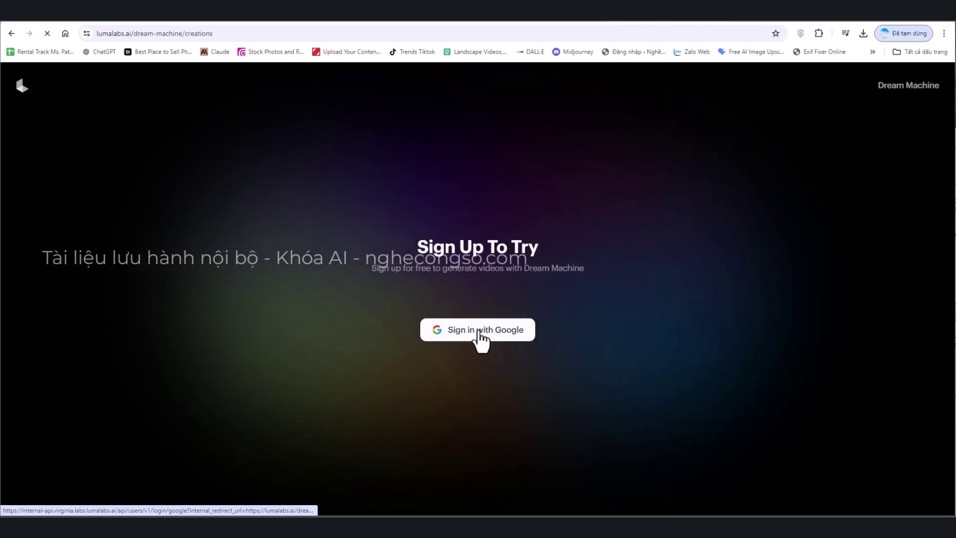
Sign in to Dream Machine with Google and review the account's usage data and subscription plans.
{"action": "left_click", "coordinate": [478, 333]}
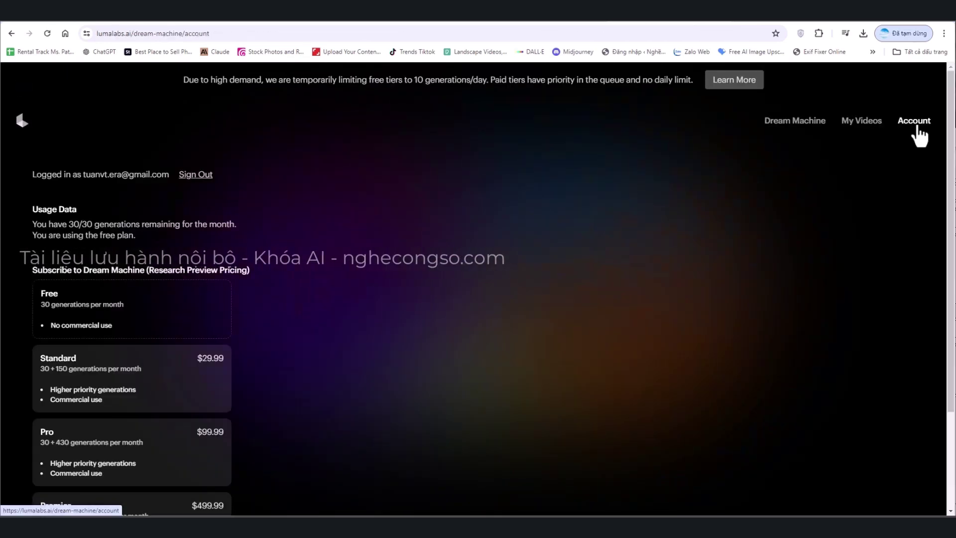
{"action": "scroll", "coordinate": [286, 231], "scroll_direction": "down", "scroll_amount": 1}
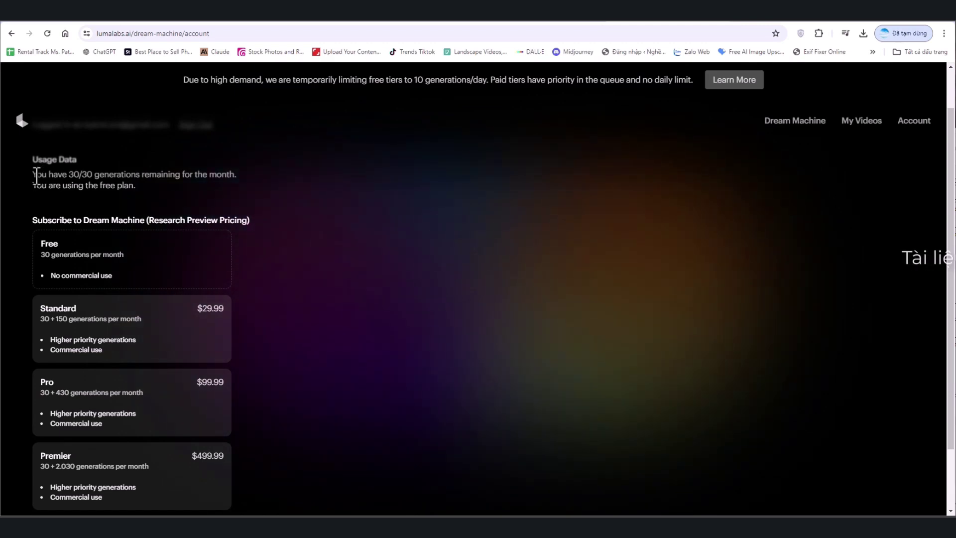
{"action": "left_click_drag", "start_coordinate": [111, 174], "coordinate": [237, 177]}
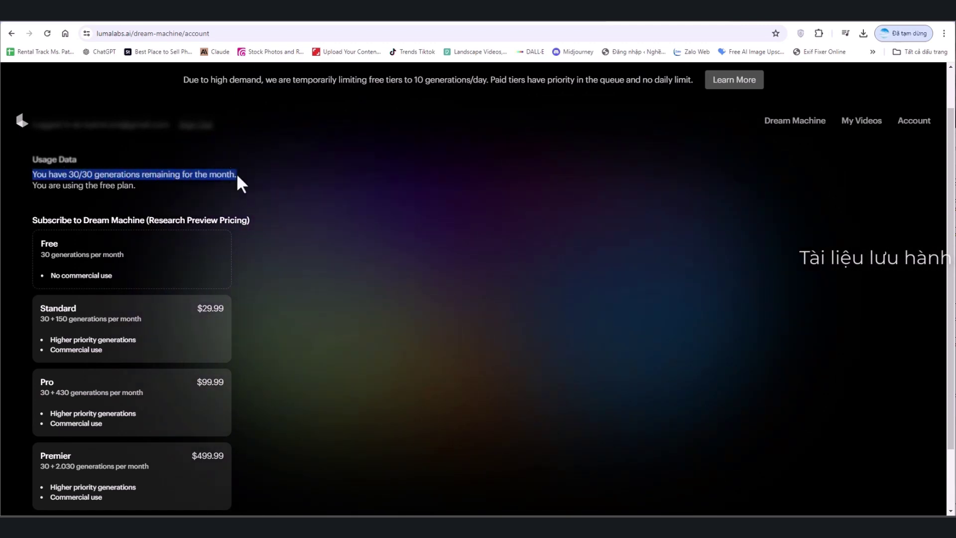
{"action": "left_click", "coordinate": [269, 214]}
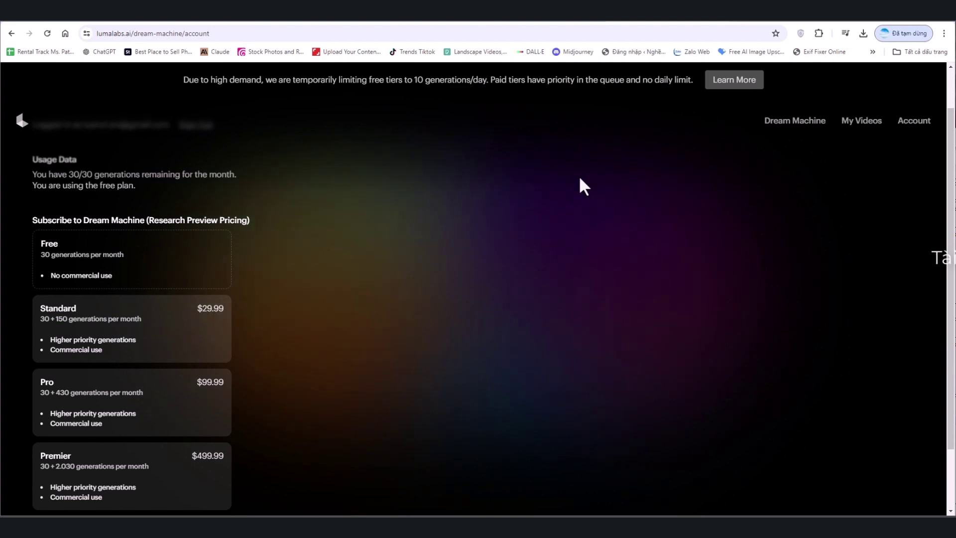
{"action": "left_click", "coordinate": [866, 125]}
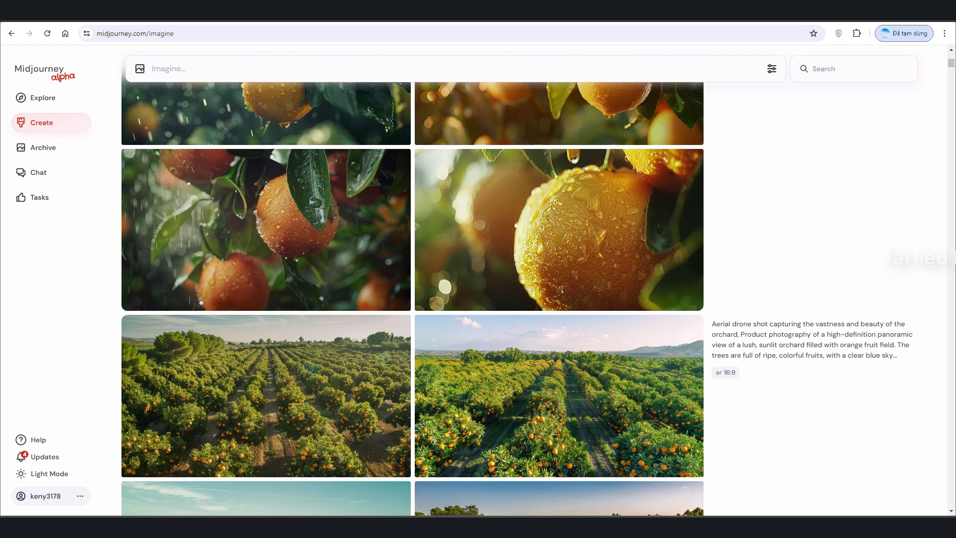
Switch to the Dream Machine creations page and bring up the browser options for the macro orange video.
{"action": "left_click", "coordinate": [422, 15]}
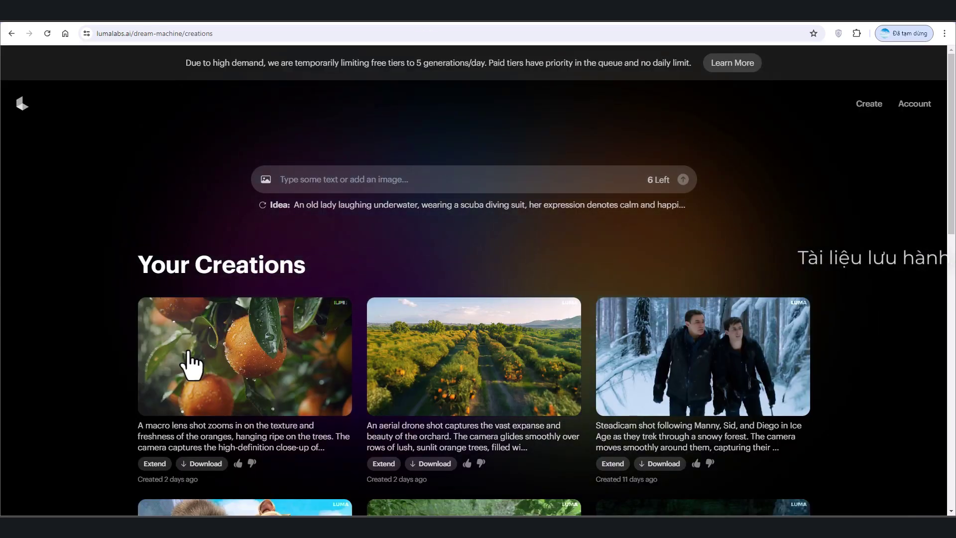
{"action": "right_click", "coordinate": [257, 346]}
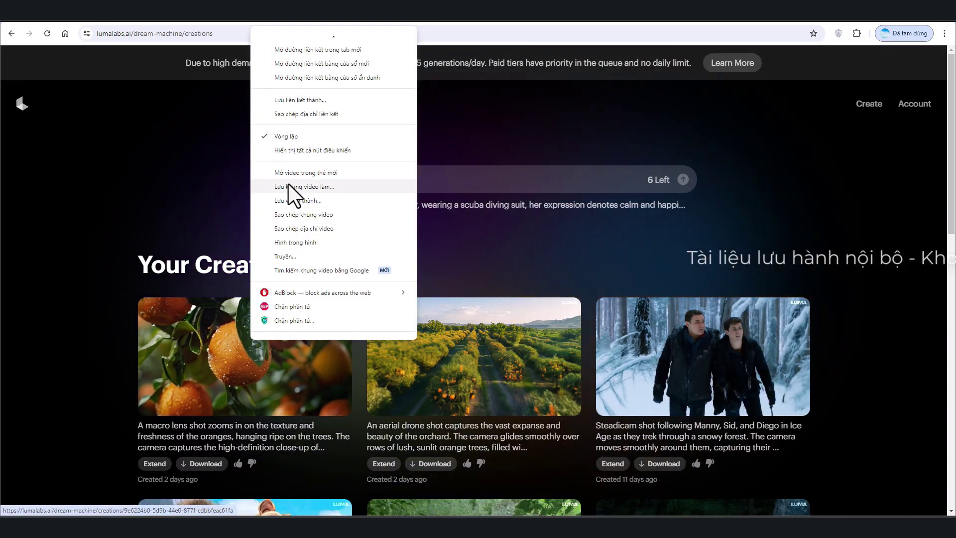
{"action": "left_click", "coordinate": [305, 160]}
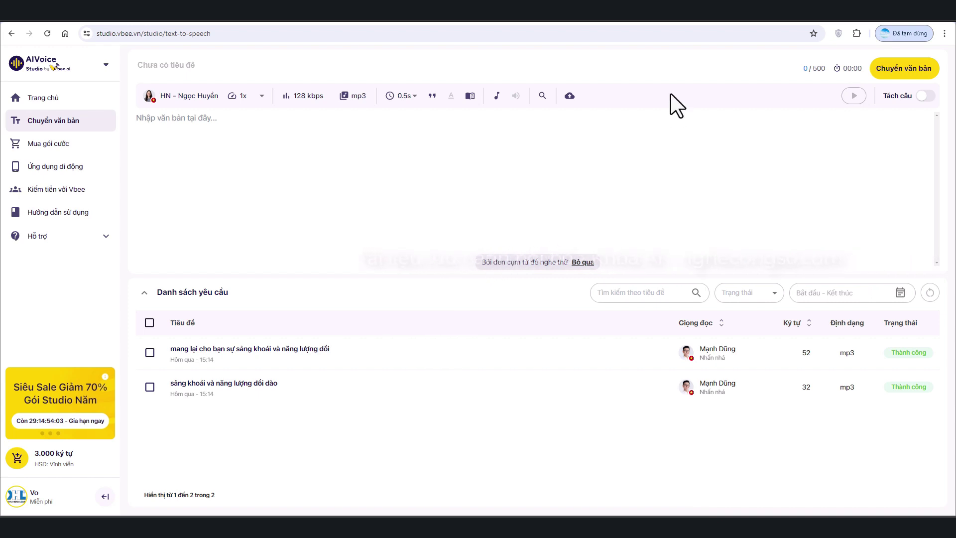
Switch to Midjourney and paste the prompt starting "Aerial drone shot capturing the vastness and beauty of the orchard" into the Imagine field.
{"action": "left_click", "coordinate": [678, 24]}
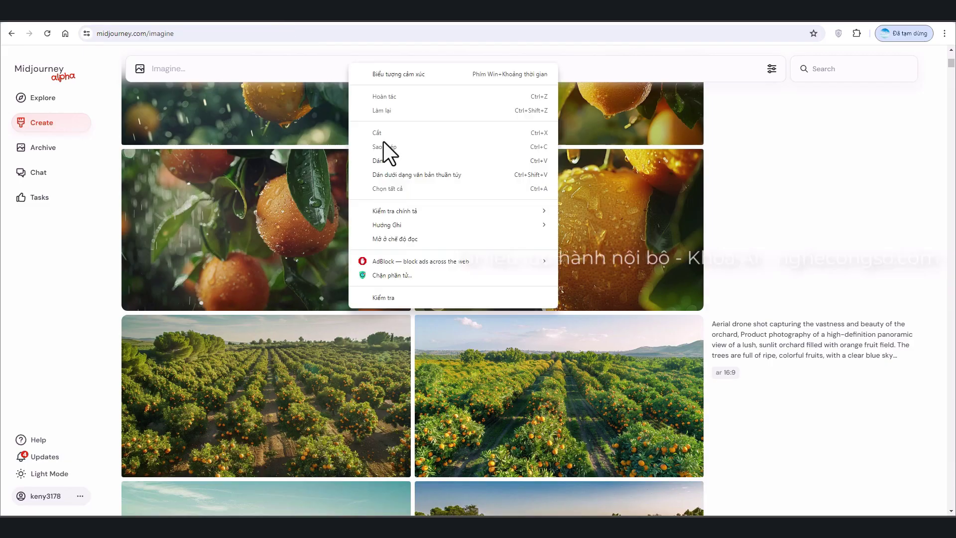
{"action": "left_click", "coordinate": [259, 63]}
{"action": "right_click", "coordinate": [256, 75]}
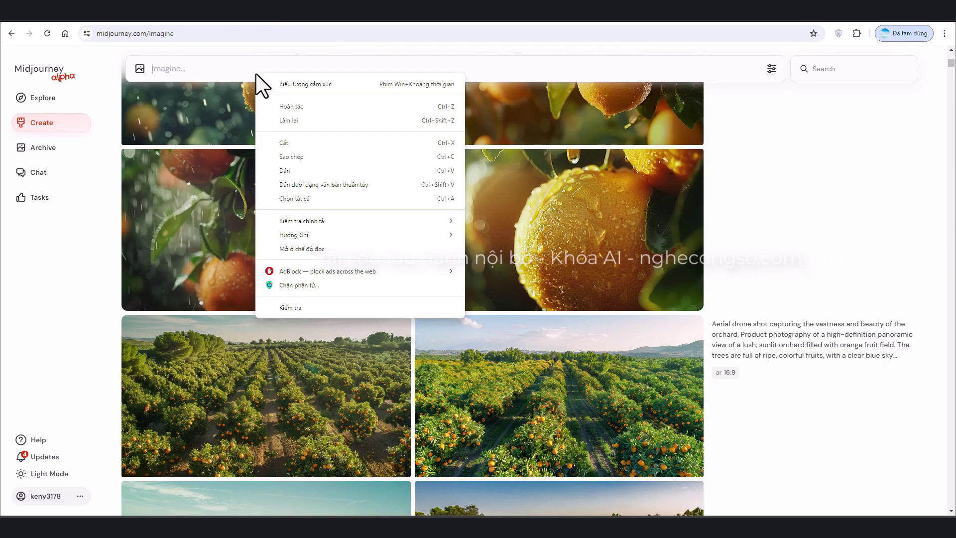
{"action": "left_click", "coordinate": [187, 68]}
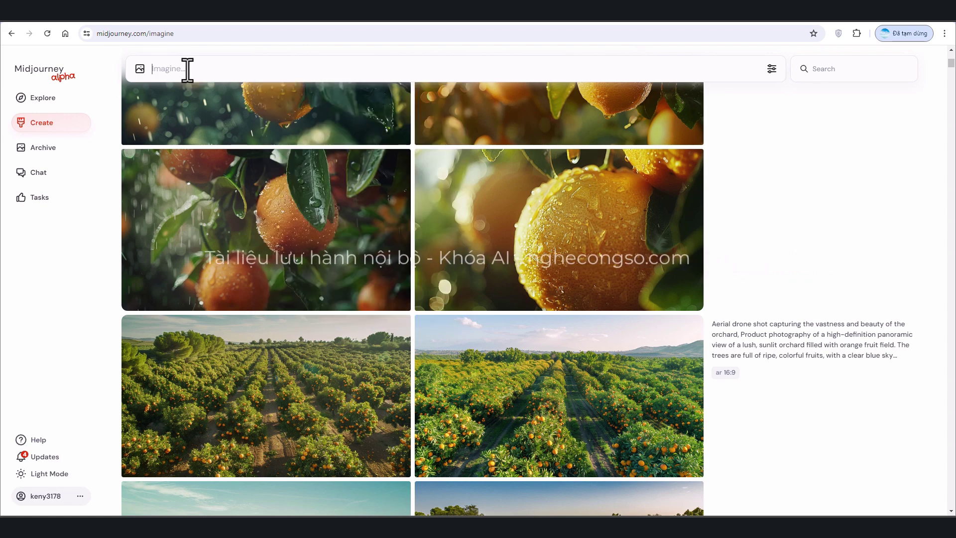
{"action": "right_click", "coordinate": [187, 69]}
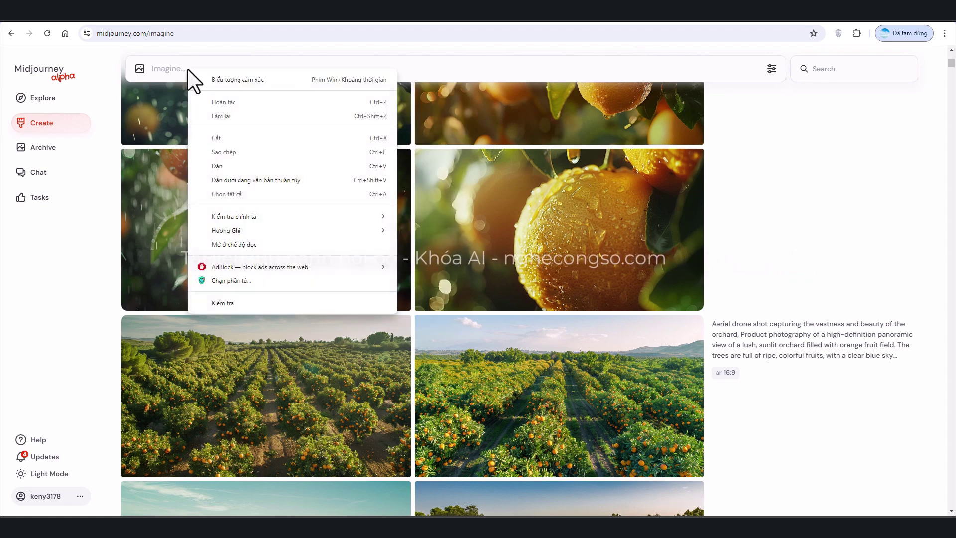
{"action": "left_click", "coordinate": [236, 166]}
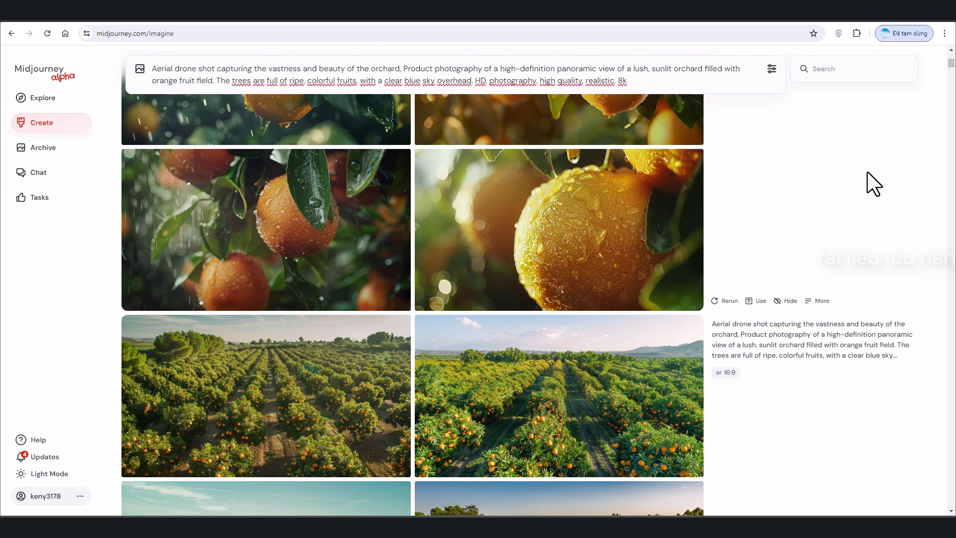
Examine the generated orchard images, view the one with distant mountains enlarged, and compare the macro orange and farmer image sets.
{"action": "scroll", "coordinate": [675, 252], "scroll_direction": "down", "scroll_amount": 3}
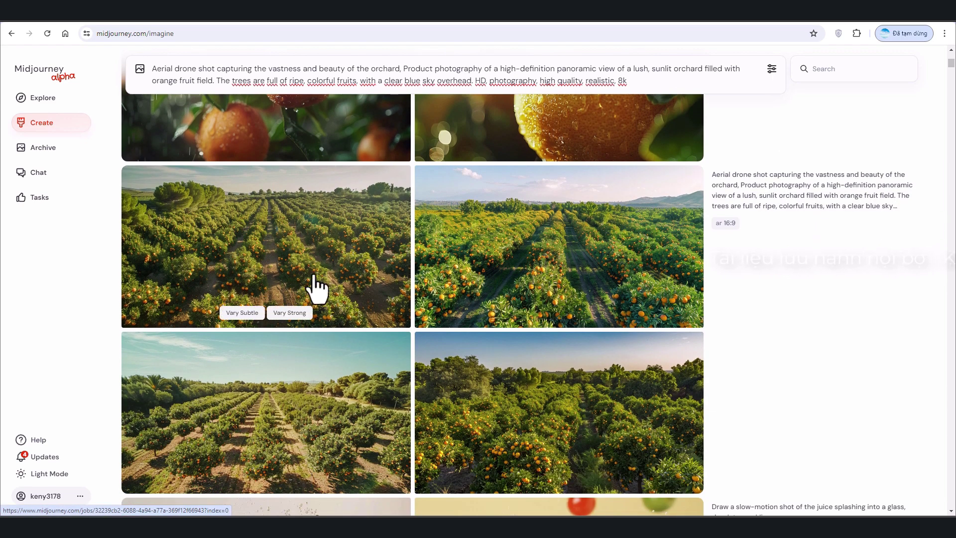
{"action": "scroll", "coordinate": [467, 307], "scroll_direction": "down", "scroll_amount": 1}
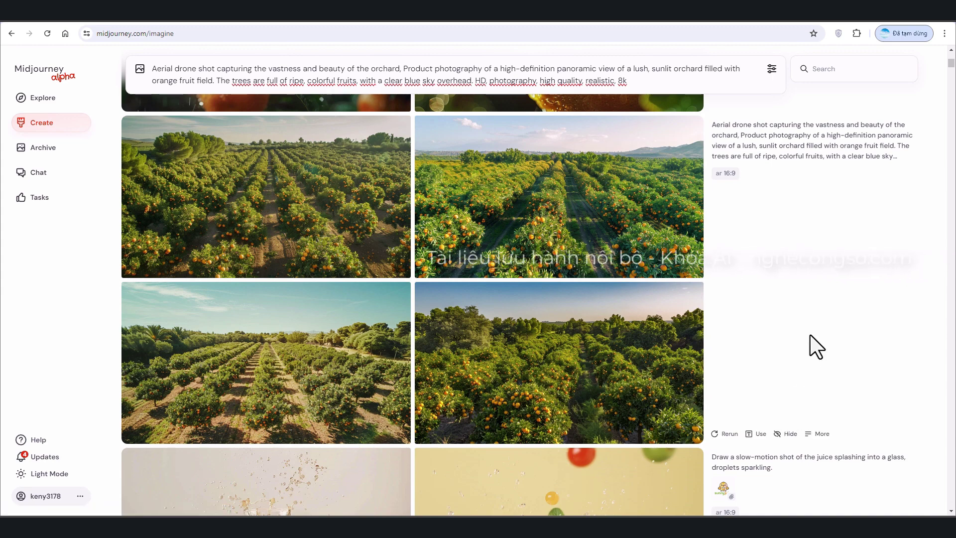
{"action": "scroll", "coordinate": [794, 348], "scroll_direction": "up", "scroll_amount": 2}
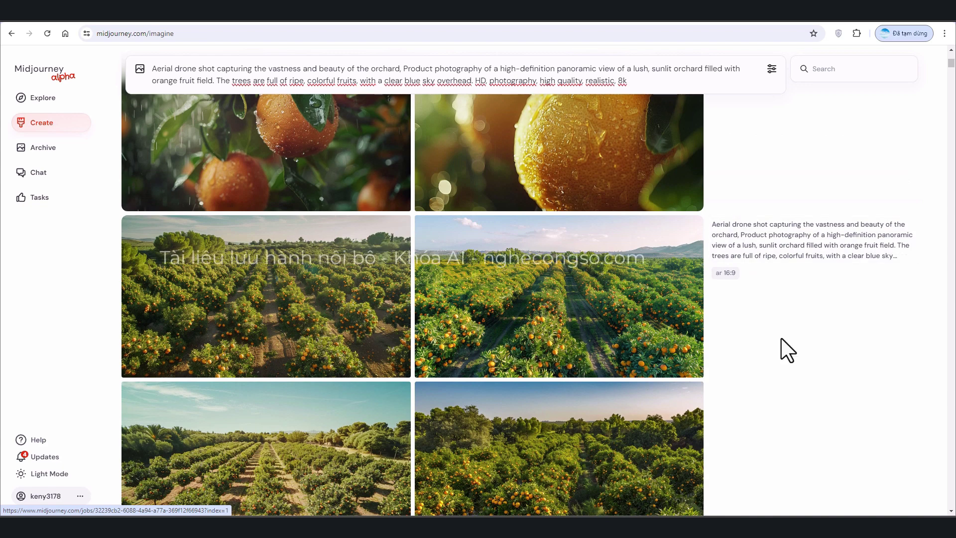
{"action": "left_click", "coordinate": [610, 309]}
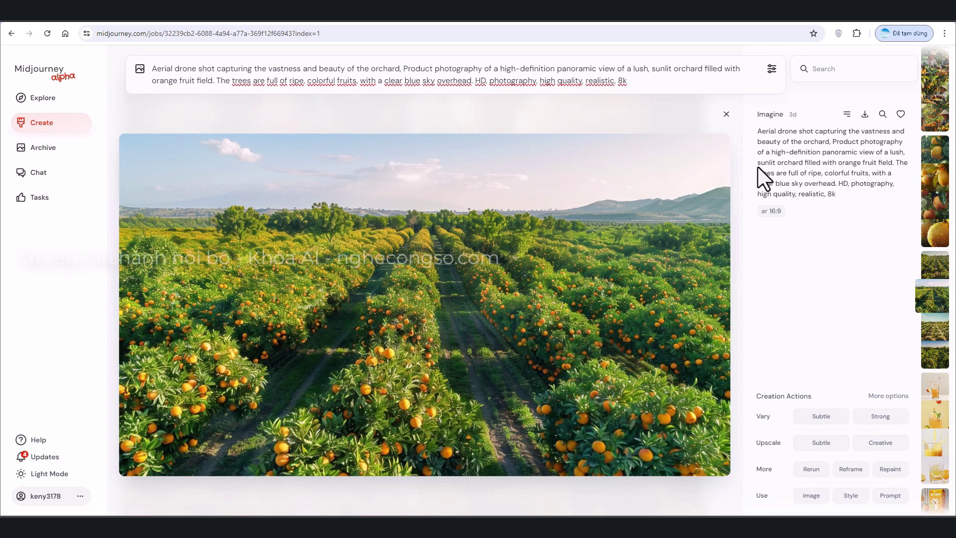
{"action": "left_click", "coordinate": [726, 115]}
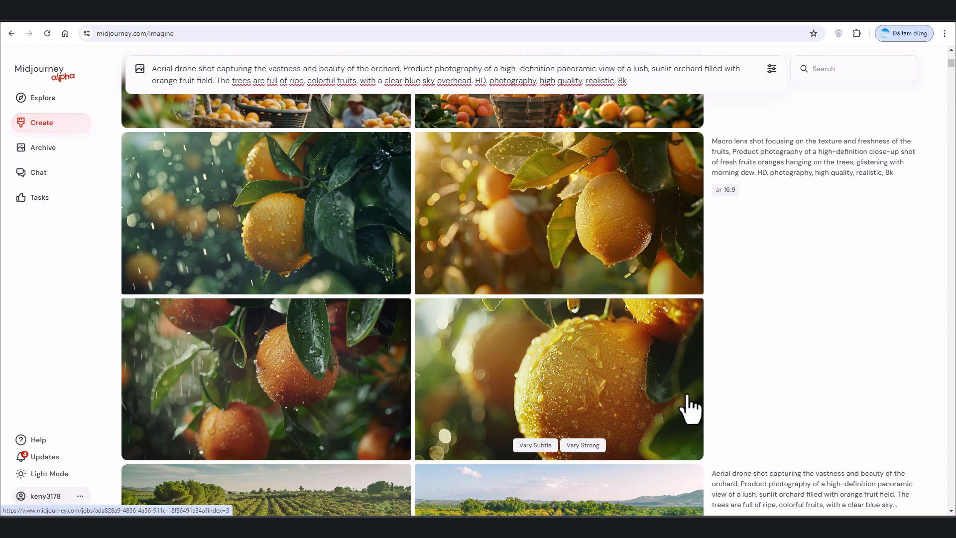
{"action": "scroll", "coordinate": [689, 406], "scroll_direction": "up", "scroll_amount": 4}
{"action": "scroll", "coordinate": [274, 314], "scroll_direction": "up", "scroll_amount": 2}
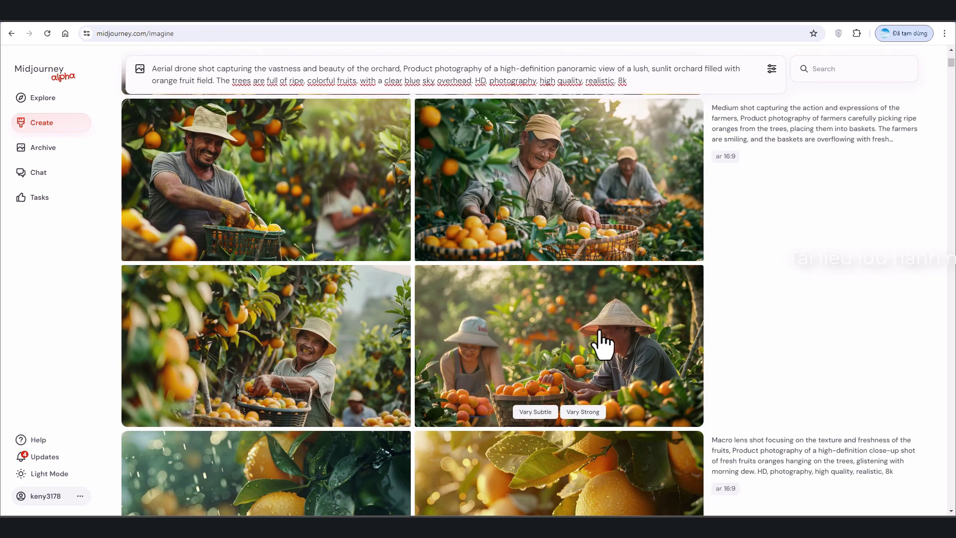
Examine the generated Midjourney image sets of the orange baskets with trucks and the SunnyJuice processing plant.
{"action": "scroll", "coordinate": [606, 343], "scroll_direction": "up", "scroll_amount": 2}
{"action": "scroll", "coordinate": [412, 317], "scroll_direction": "up", "scroll_amount": 5}
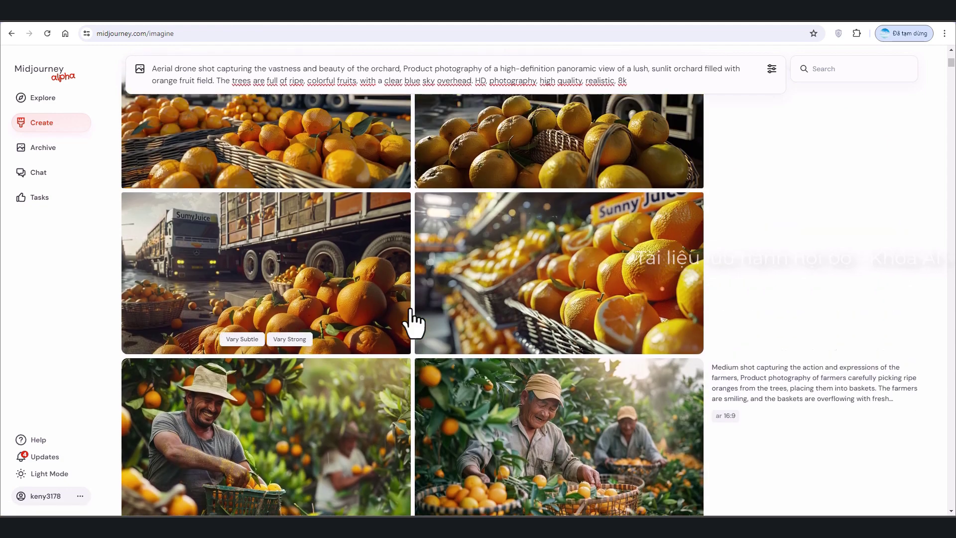
{"action": "scroll", "coordinate": [330, 299], "scroll_direction": "up", "scroll_amount": 6}
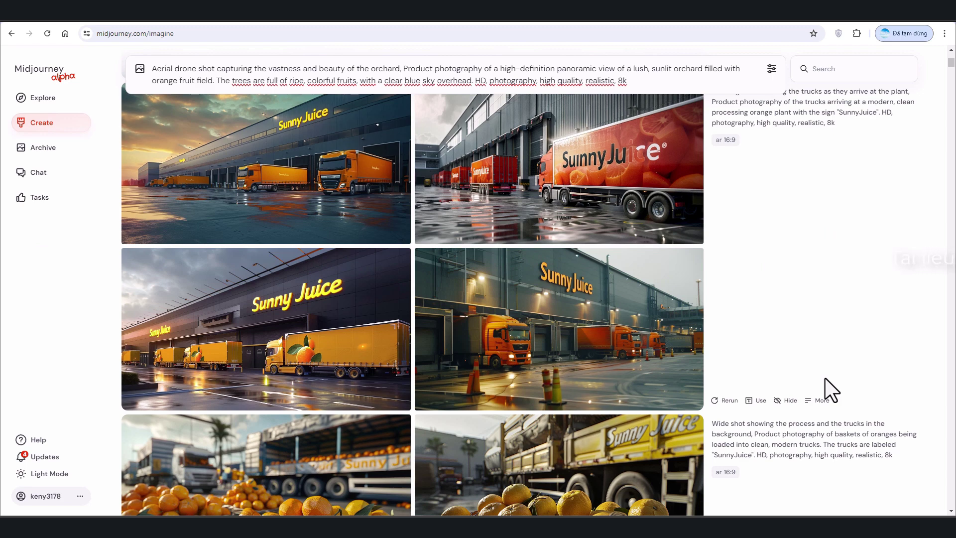
{"action": "scroll", "coordinate": [752, 342], "scroll_direction": "up", "scroll_amount": 5}
{"action": "scroll", "coordinate": [753, 344], "scroll_direction": "down", "scroll_amount": 3}
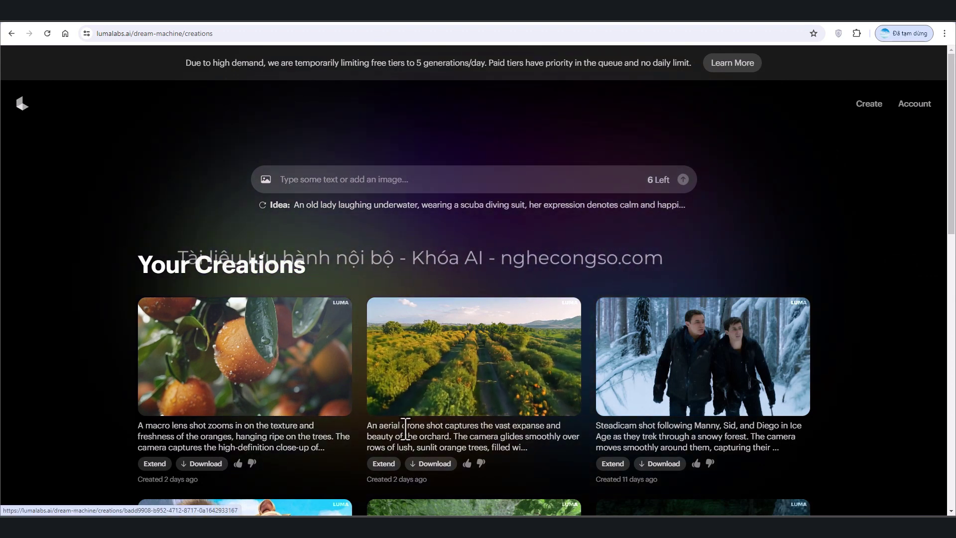
Switch to Dream Machine, view the aerial orchard video with its full prompt, and return to the creations to check the free-tier daily limit.
{"action": "left_click", "coordinate": [559, 432]}
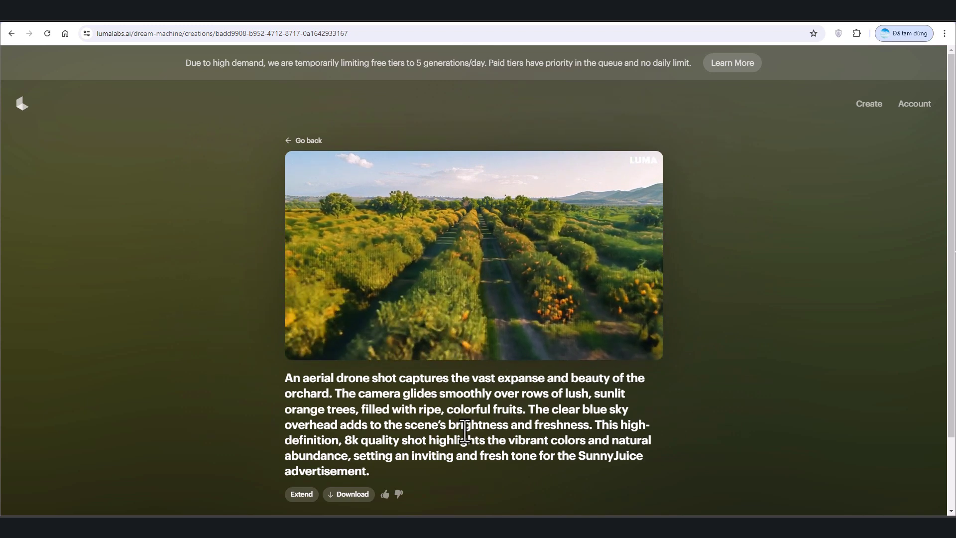
{"action": "left_click", "coordinate": [289, 140]}
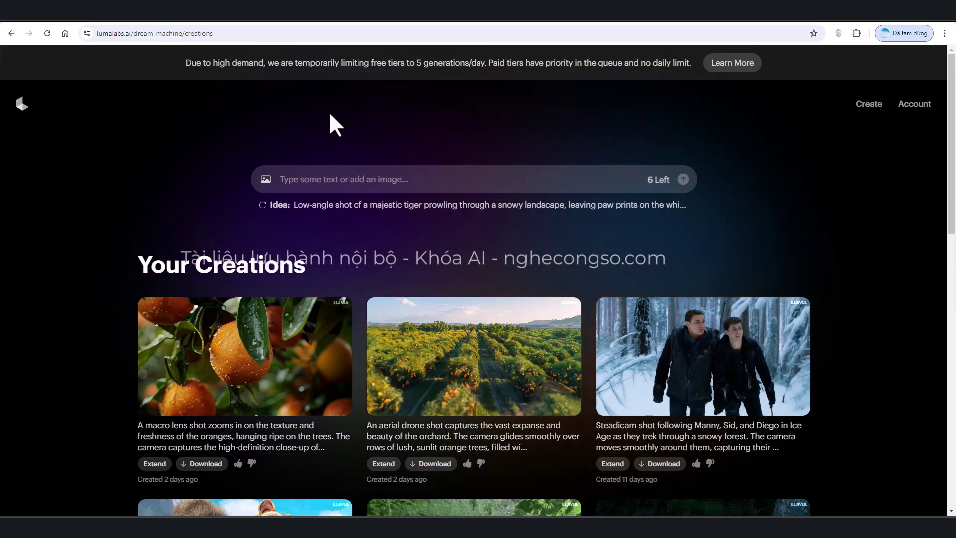
{"action": "left_click_drag", "start_coordinate": [416, 63], "coordinate": [482, 64]}
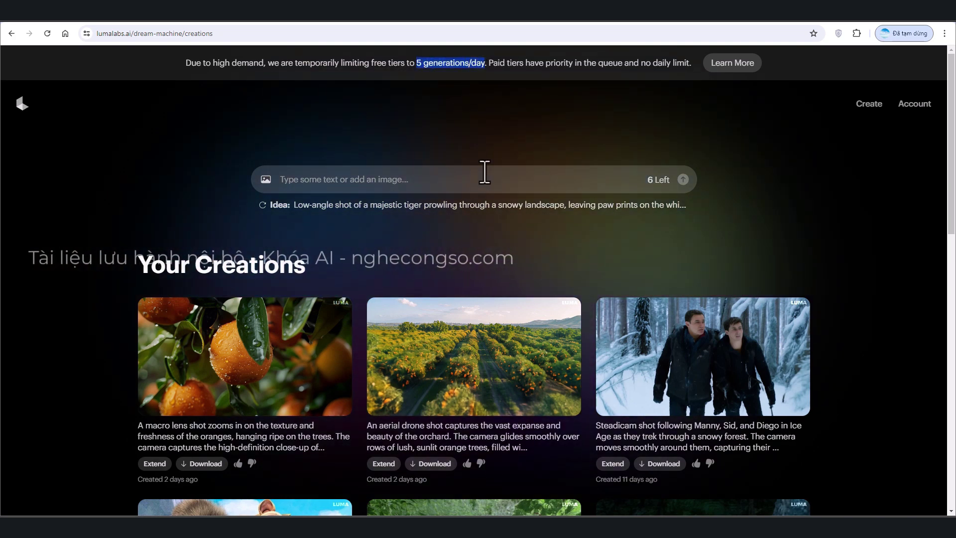
Enter the video prompt starting "An aerial drone shot captures the vast expanse and beauty of the orchard" and add the orchard image as start frame.
{"action": "left_click", "coordinate": [321, 180]}
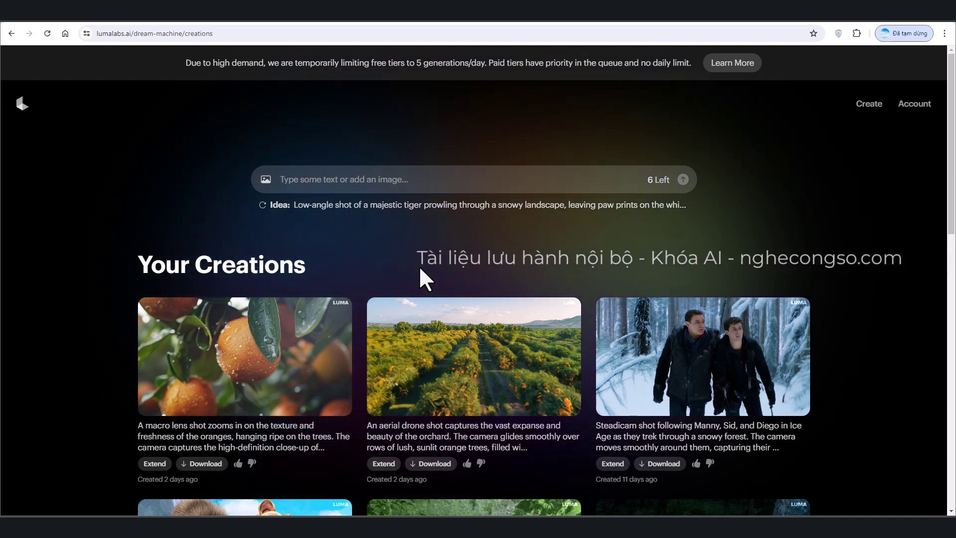
{"action": "type", "text": "An aerial drone shot captures the vast expanse and beauty of the orchard. The camera glides smoothly over rows of lush, sunlit orange trees, filled with ripe, colorful fruits. The clear blue sky overhead adds to the scene’s brightness and freshness. This high-definition, 8k quality shot highlights the vibrant colors and natural abundance, setting an inviting and fresh tone for the SunnyJuice advertisement."}
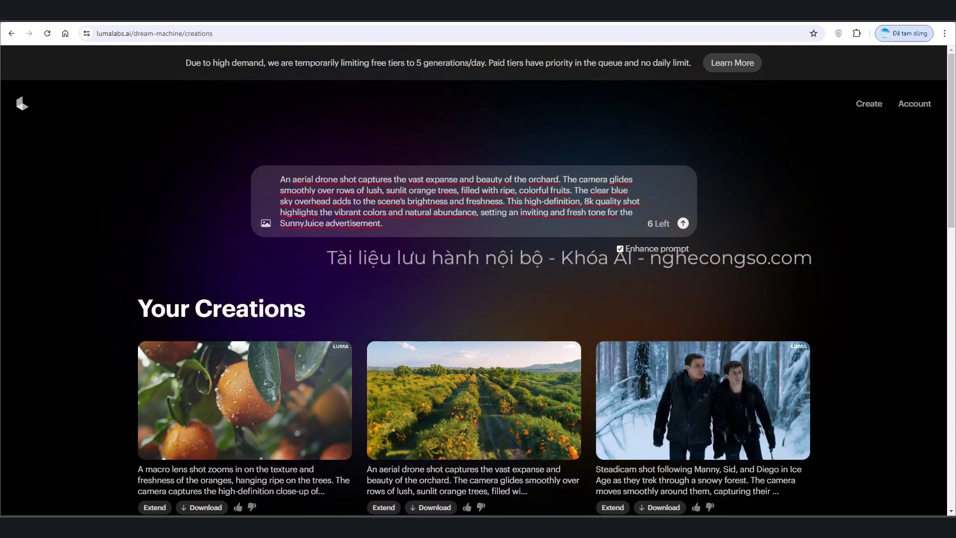
{"action": "left_click_drag", "start_coordinate": [473, 398], "coordinate": [316, 169]}
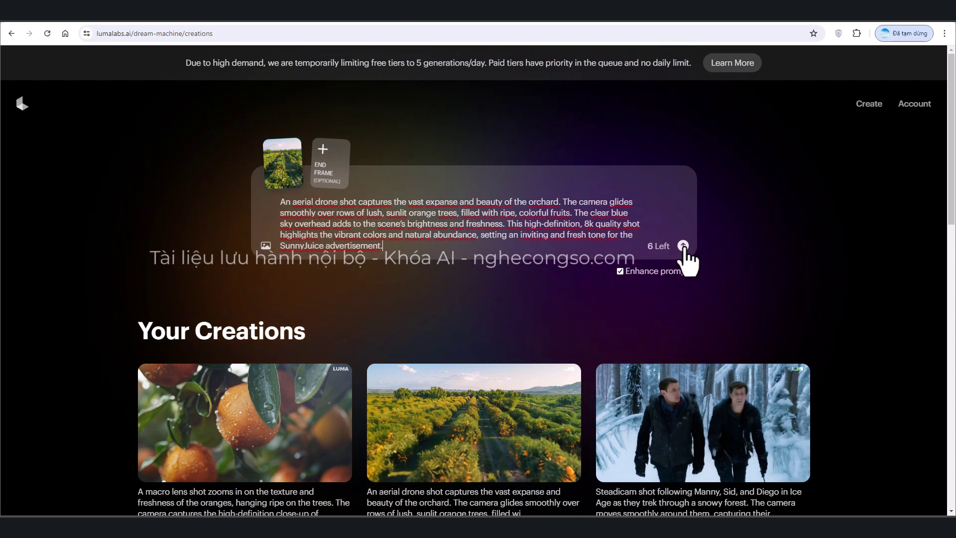
Review the orchard start frame, the optional end frame slot and the full text of the aerial drone prompt.
{"action": "mouse_move", "coordinate": [285, 184]}
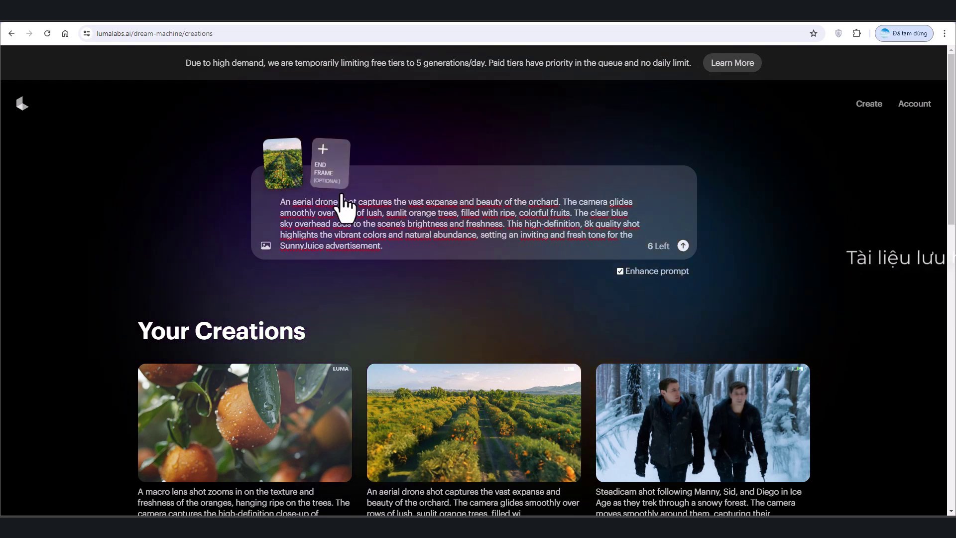
{"action": "left_click_drag", "start_coordinate": [392, 247], "coordinate": [279, 215]}
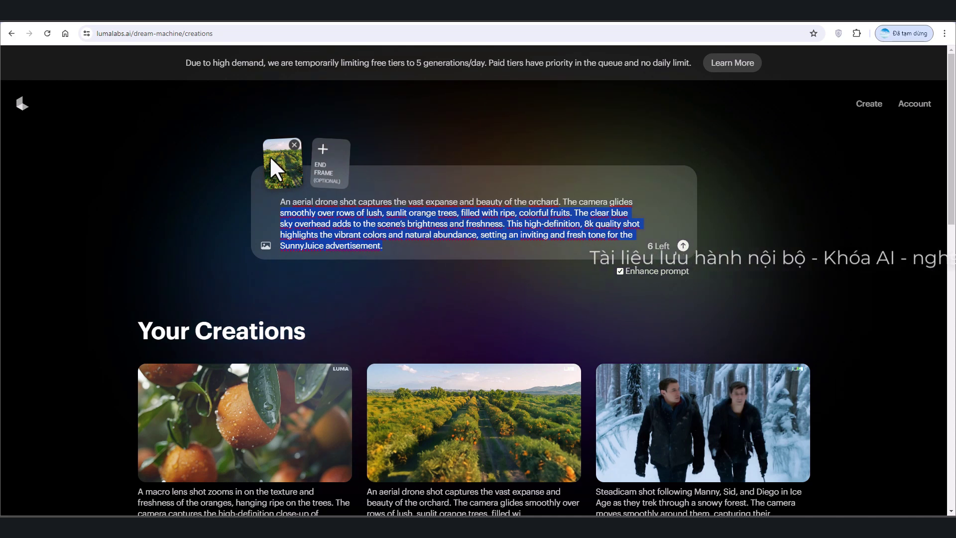
{"action": "left_click", "coordinate": [281, 171]}
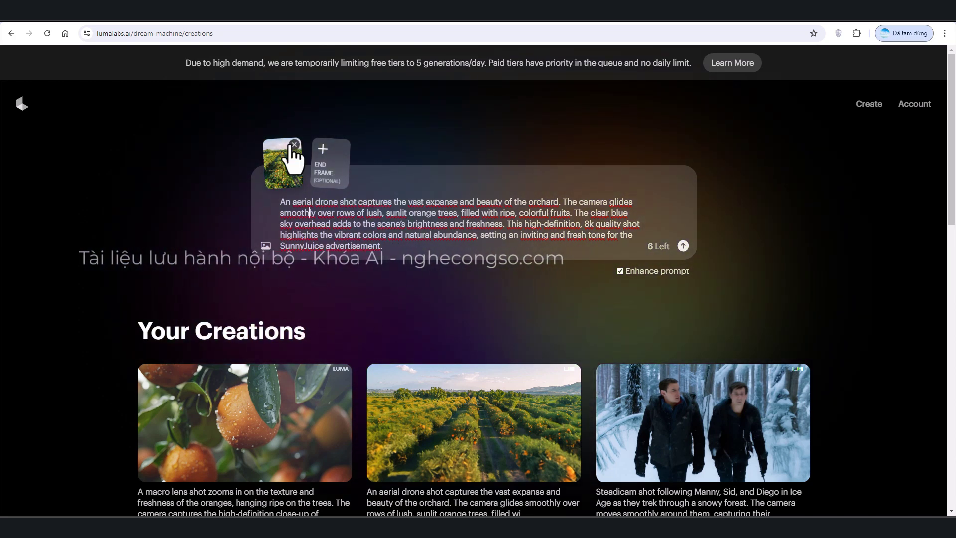
{"action": "mouse_move", "coordinate": [290, 160]}
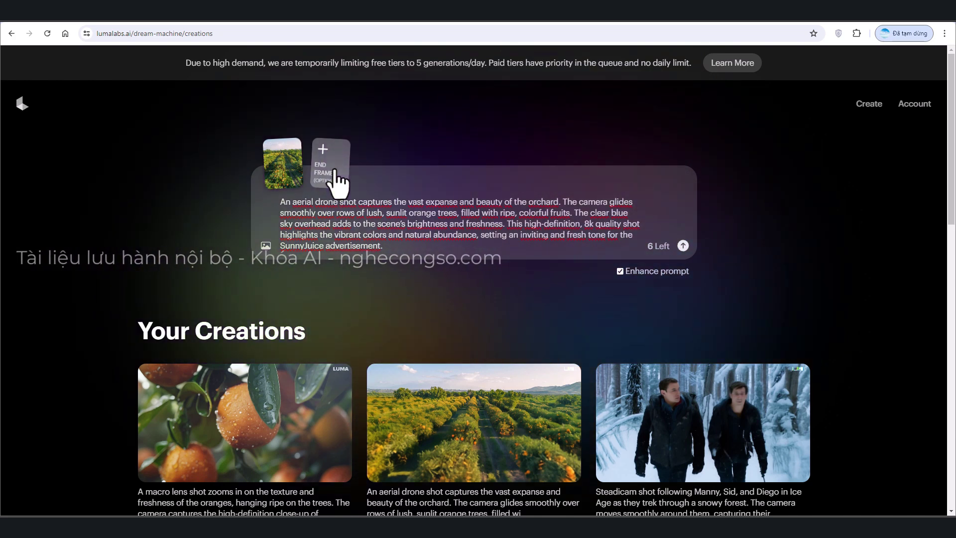
{"action": "left_click_drag", "start_coordinate": [387, 247], "coordinate": [278, 205]}
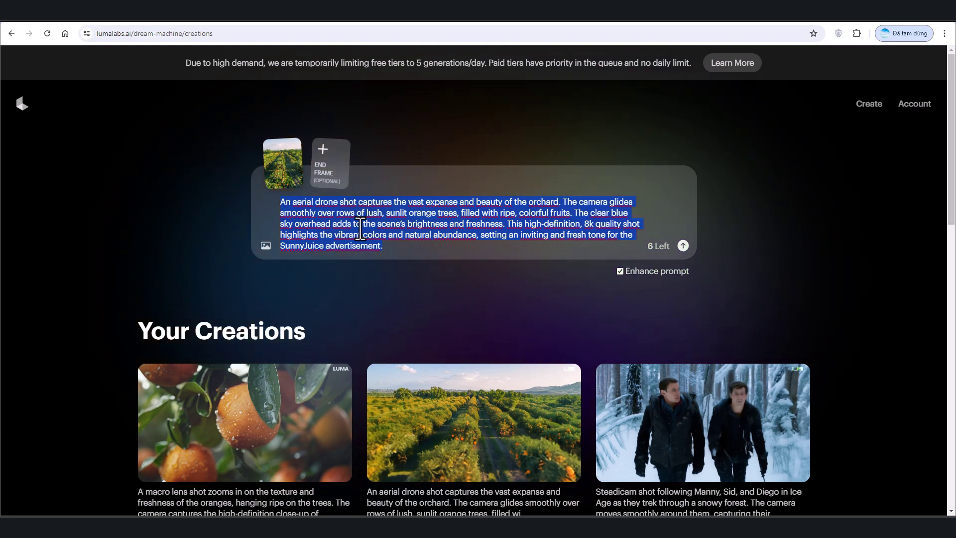
{"action": "left_click", "coordinate": [360, 228]}
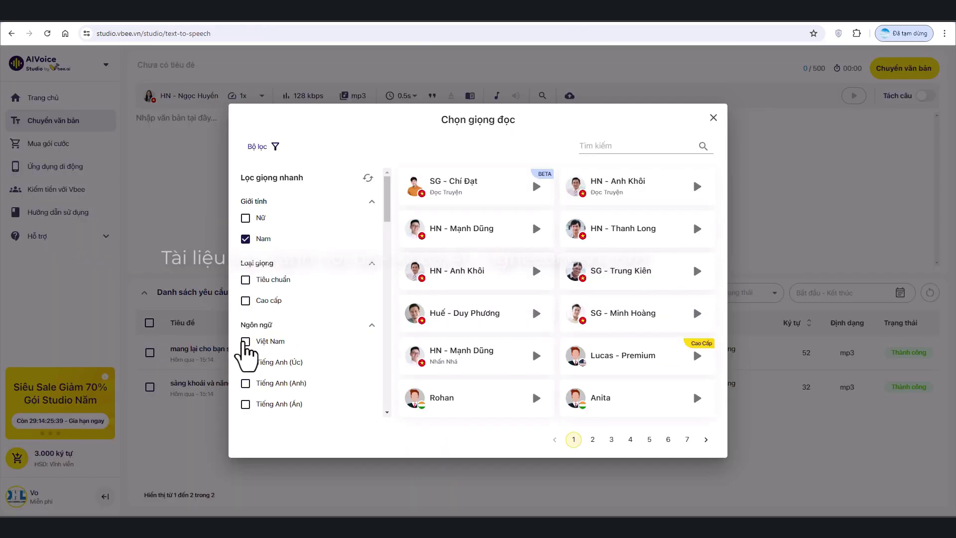
Switch to Vbee AIVoice Studio, choose the Vietnamese male voice HN - Mạnh Dũng, and paste the SunnyJuice script as the text to convert.
{"action": "left_click", "coordinate": [246, 356]}
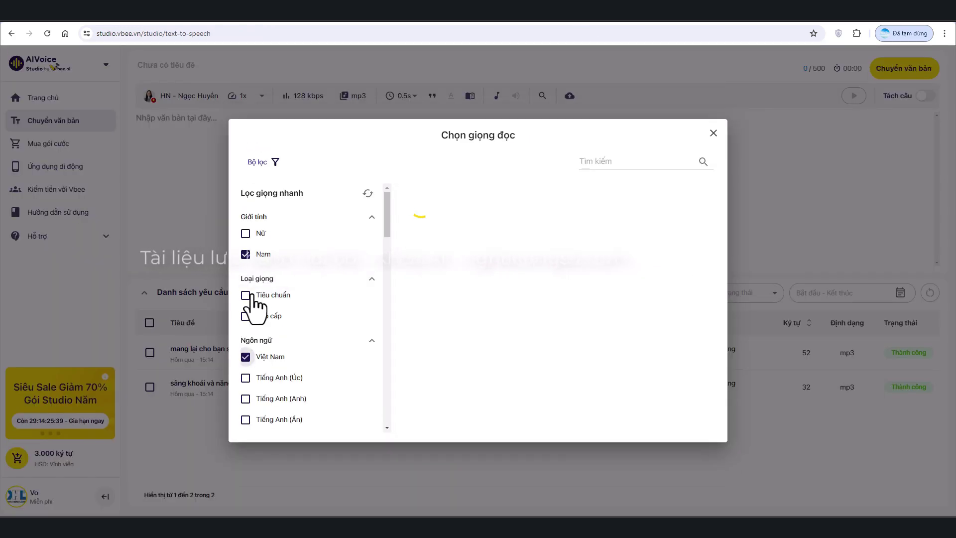
{"action": "left_click", "coordinate": [463, 244]}
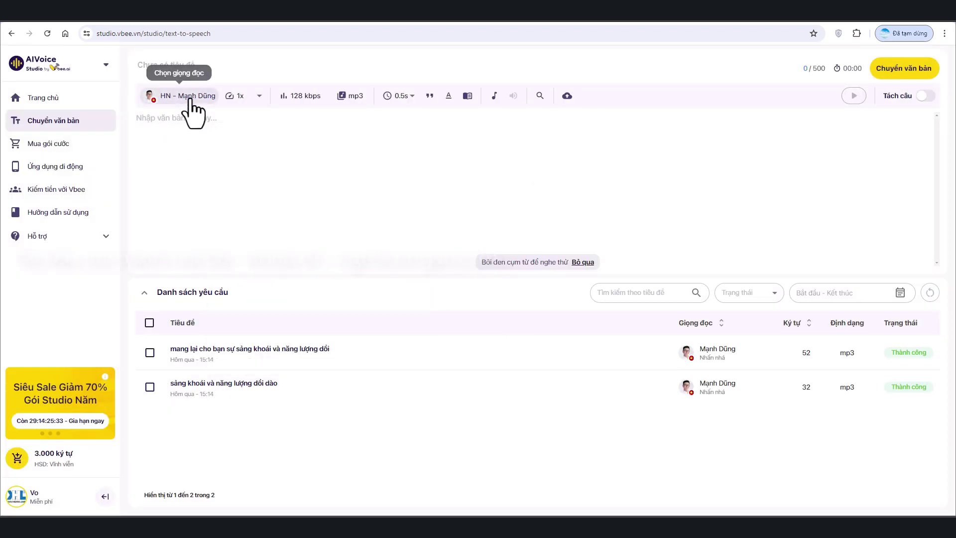
{"action": "right_click", "coordinate": [171, 122]}
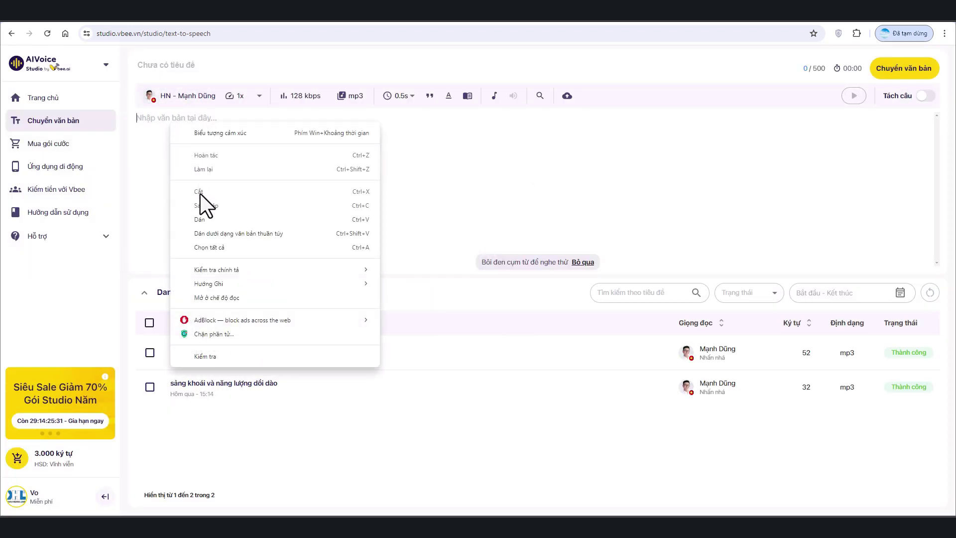
{"action": "left_click", "coordinate": [201, 220]}
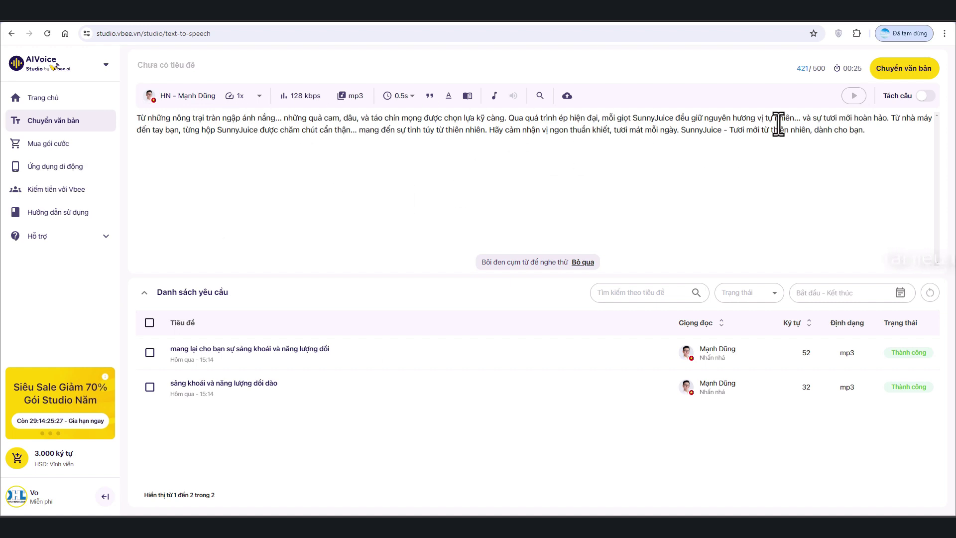
Split the script into five lines, starting new ones at "Qua quá trình", "Từ nhà máy", "Hãy cảm nhận" and "SunnyJuice - Tươi mới".
{"action": "left_click", "coordinate": [509, 118]}
{"action": "key", "text": "Return"}
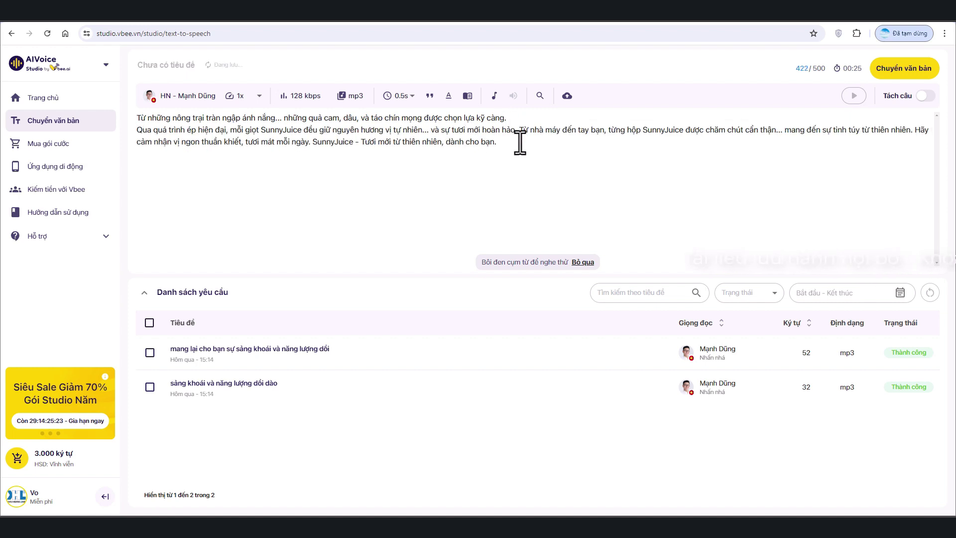
{"action": "left_click", "coordinate": [522, 131]}
{"action": "key", "text": "Return"}
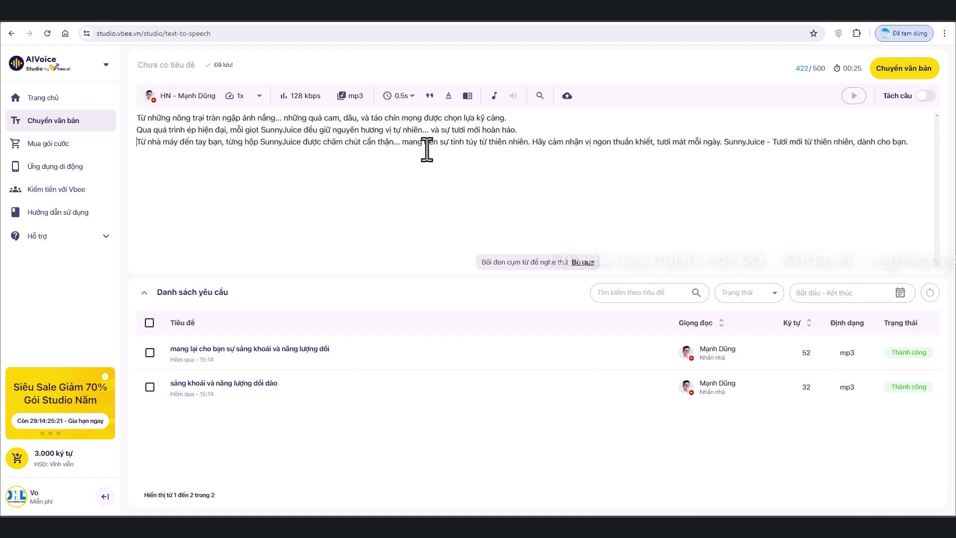
{"action": "left_click", "coordinate": [724, 143]}
{"action": "key", "text": "Return"}
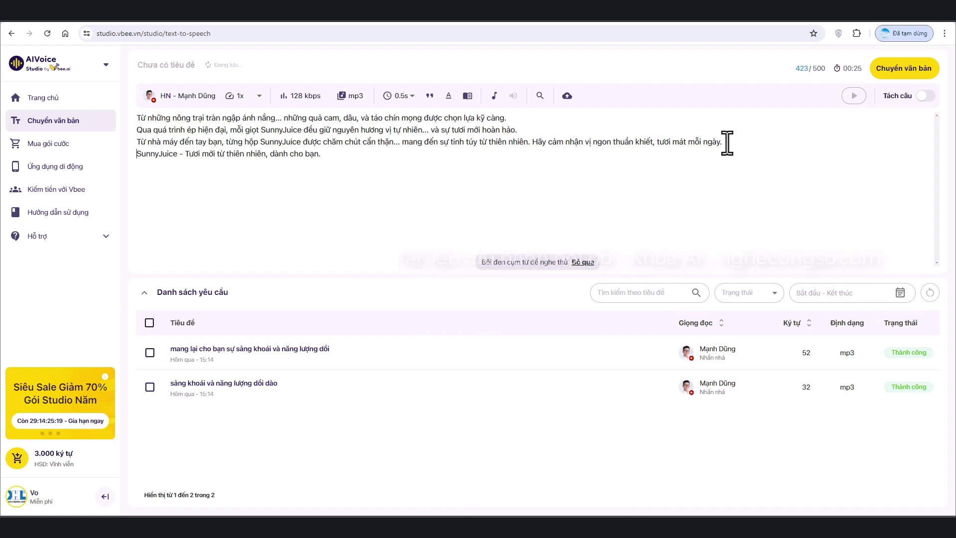
{"action": "left_click", "coordinate": [532, 142]}
{"action": "key", "text": "Return"}
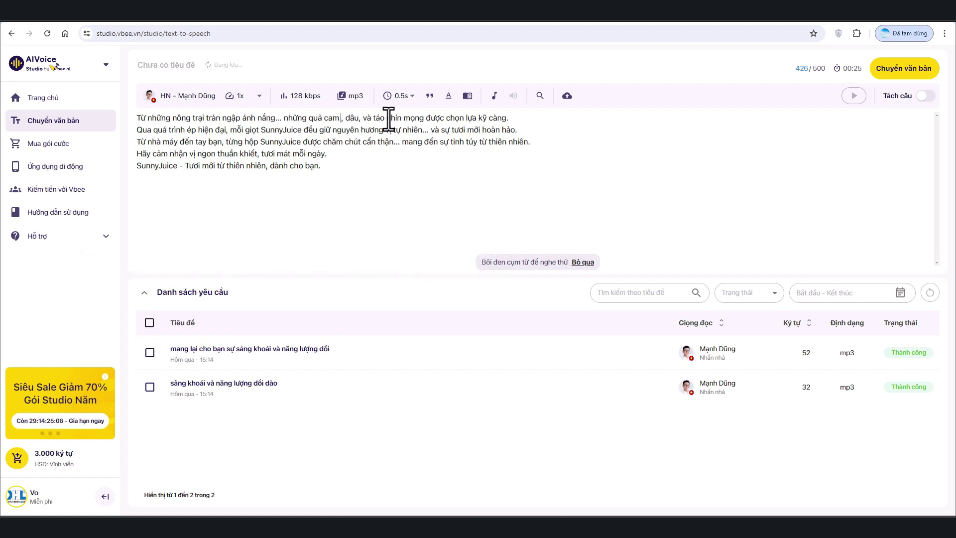
Remove ", dâu, và táo" after "những quả cam" and the ellipsis after "ánh nắng" from the first line.
{"action": "key", "text": "BackSpace"}
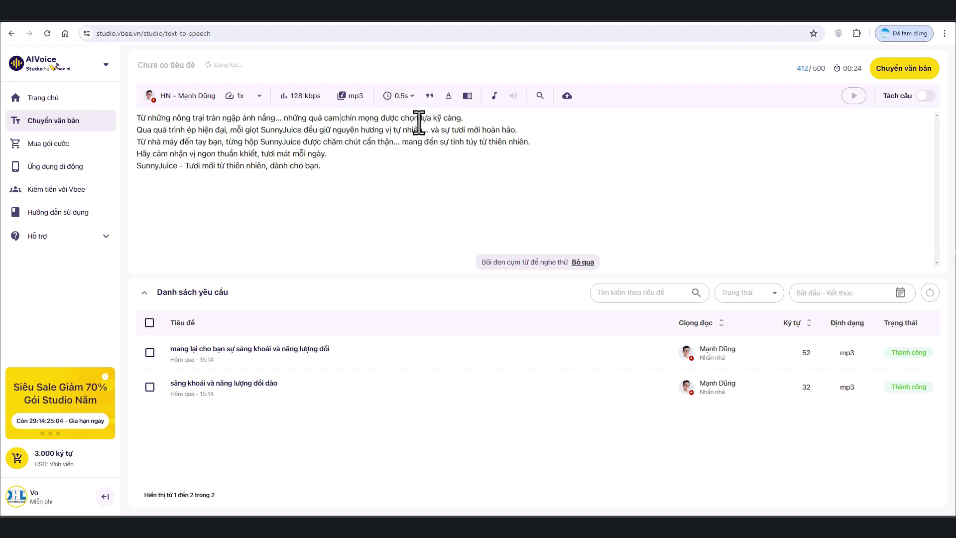
{"action": "left_click", "coordinate": [282, 118]}
{"action": "key", "text": "BackSpace"}
{"action": "key", "text": "BackSpace"}
{"action": "key", "text": "BackSpace"}
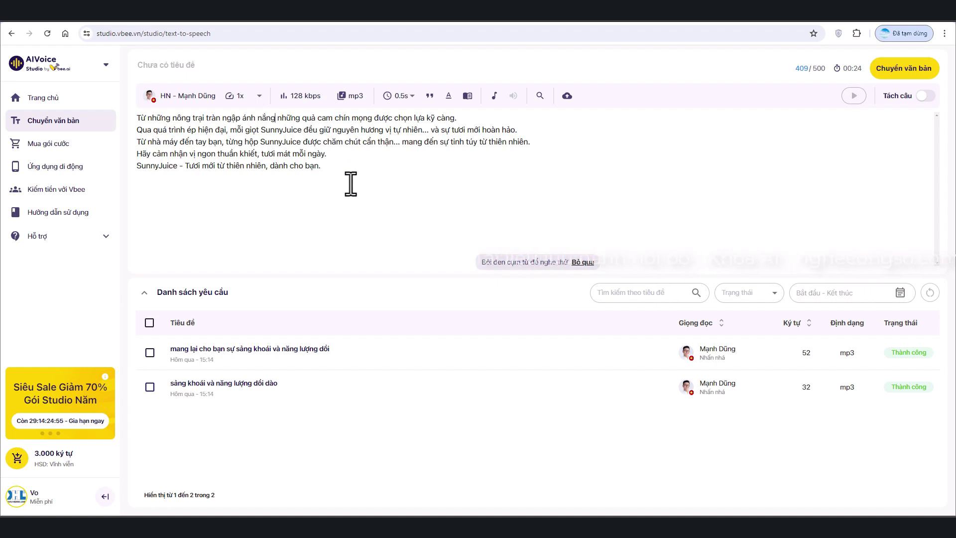
Insert a 0.5s pause after "ánh nắng" and a 1s pause at the end of the first line.
{"action": "left_click", "coordinate": [411, 97]}
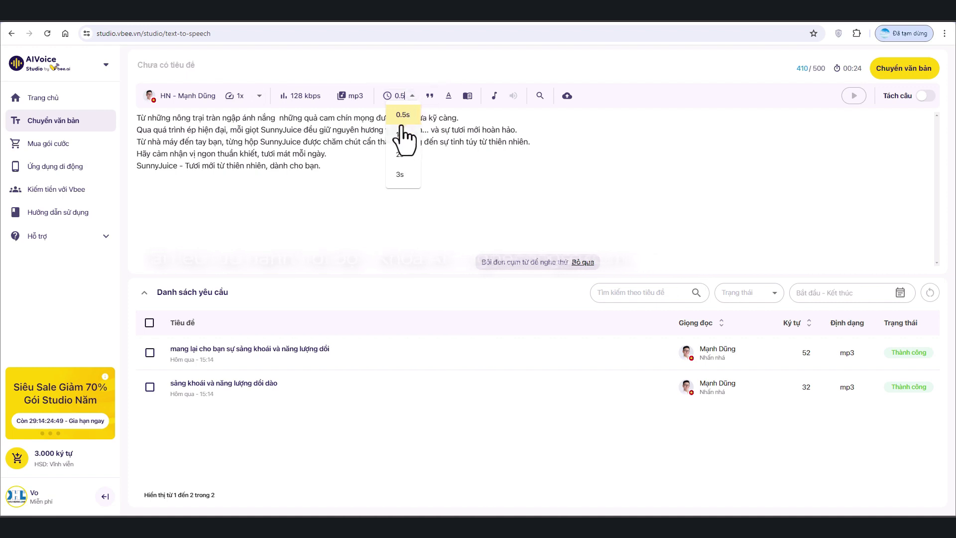
{"action": "left_click", "coordinate": [401, 116]}
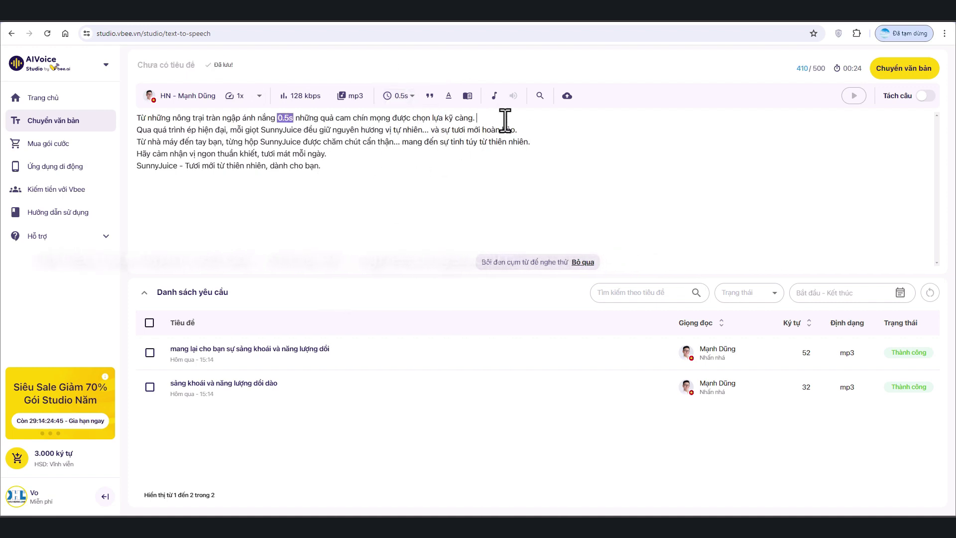
{"action": "left_click", "coordinate": [411, 96]}
{"action": "left_click", "coordinate": [401, 136]}
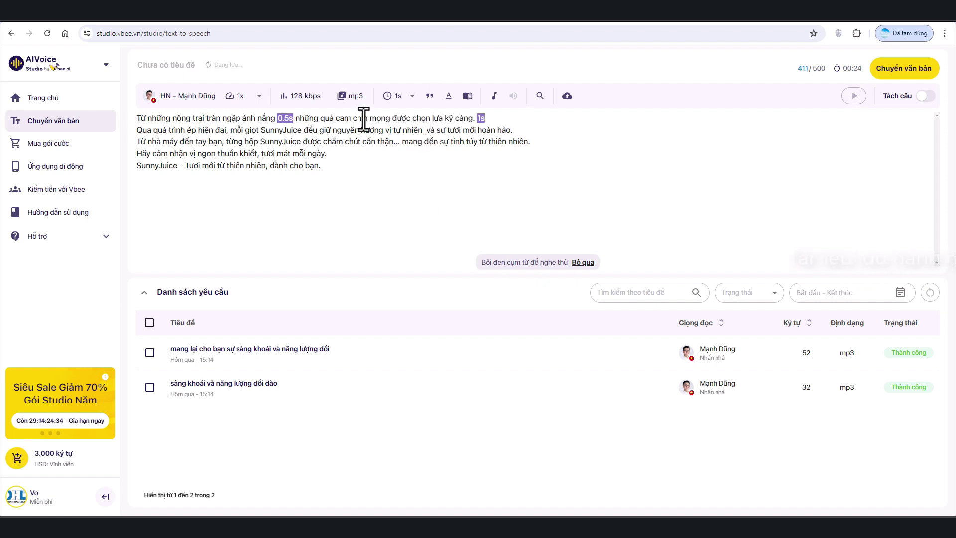
Replace the ellipsis after "tự nhiên" with a 0.5s pause and add a 1s pause at the end of the second line.
{"action": "left_click", "coordinate": [412, 96]}
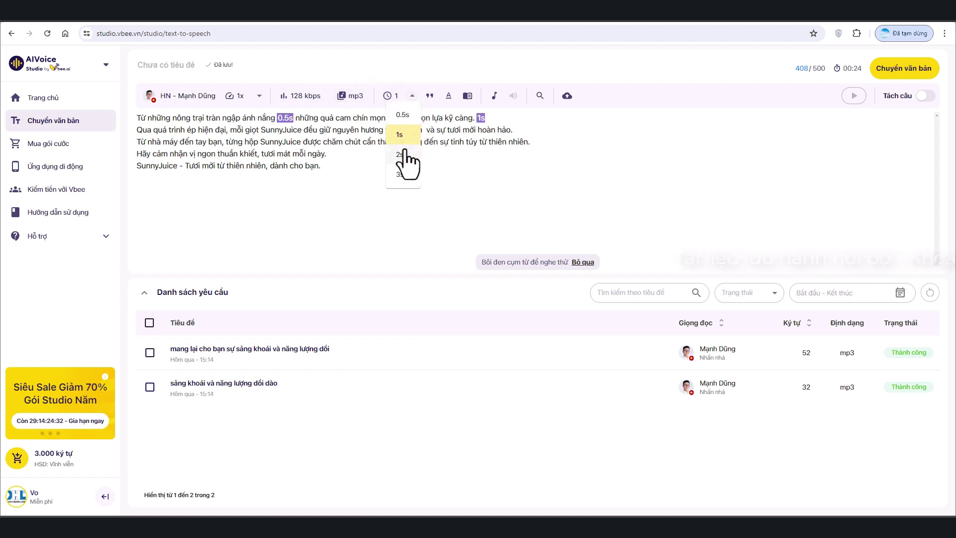
{"action": "left_click", "coordinate": [403, 115]}
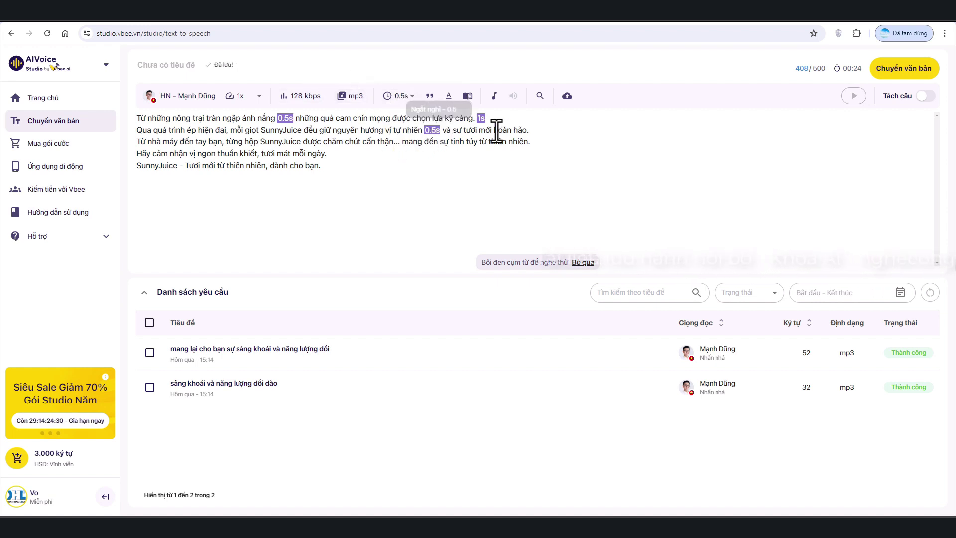
{"action": "left_click", "coordinate": [531, 131]}
{"action": "left_click", "coordinate": [412, 96]}
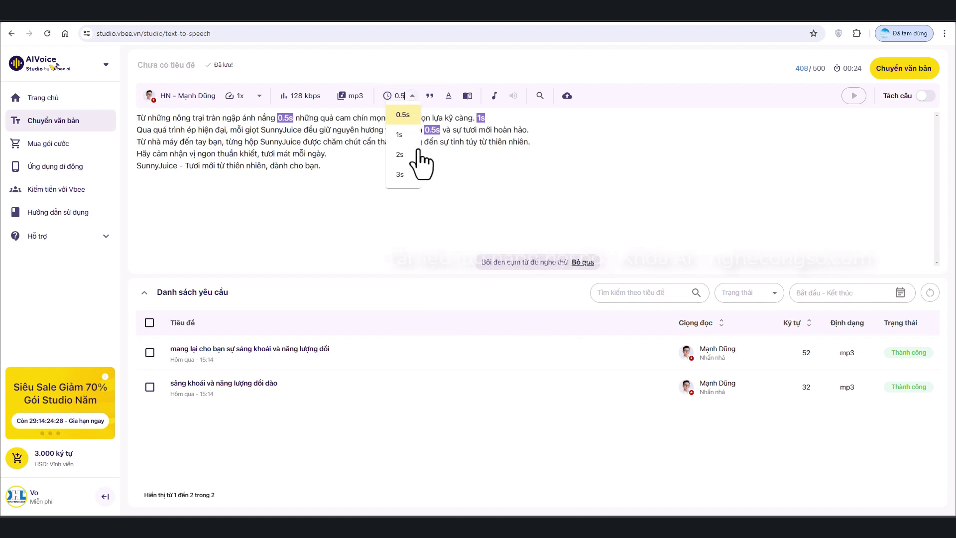
{"action": "left_click", "coordinate": [403, 134]}
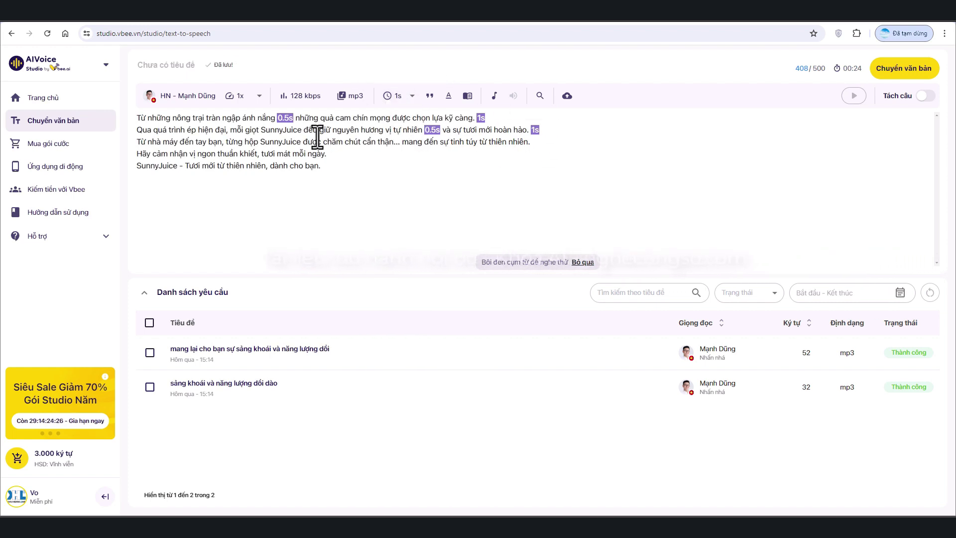
Replace the ellipsis after "cẩn thận" with a 0.5s pause; insert 1s pauses ending lines three and four and after "thiên nhiên" in line five.
{"action": "left_click", "coordinate": [400, 144]}
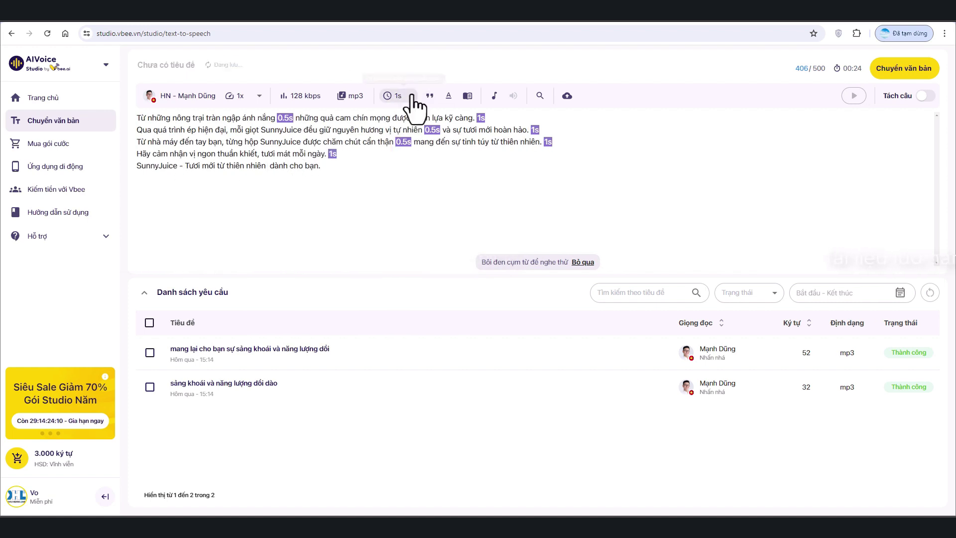
{"action": "left_click", "coordinate": [412, 96]}
{"action": "left_click", "coordinate": [403, 133]}
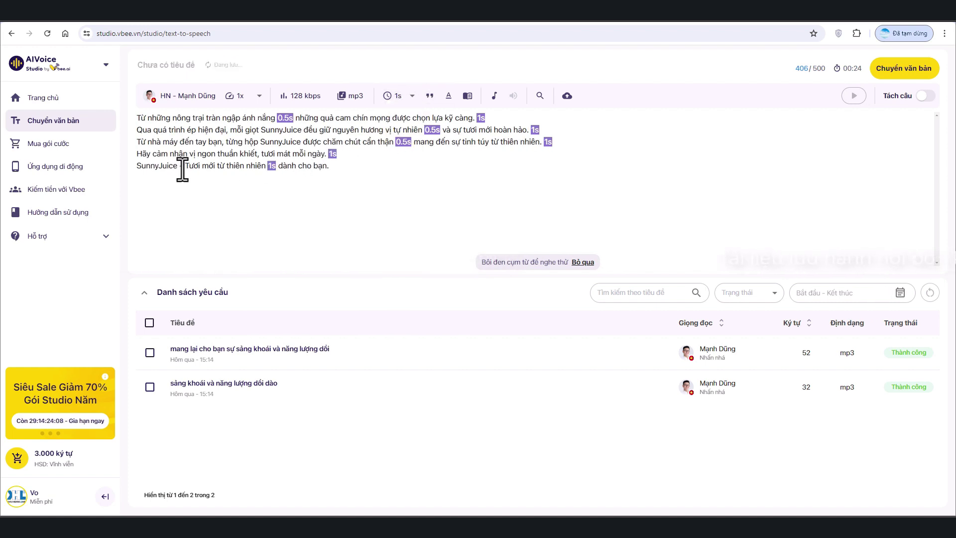
Replace the dash after "SunnyJuice" in the last line with a 1s pause and insert "riêng" before "cho bạn".
{"action": "left_click", "coordinate": [410, 96]}
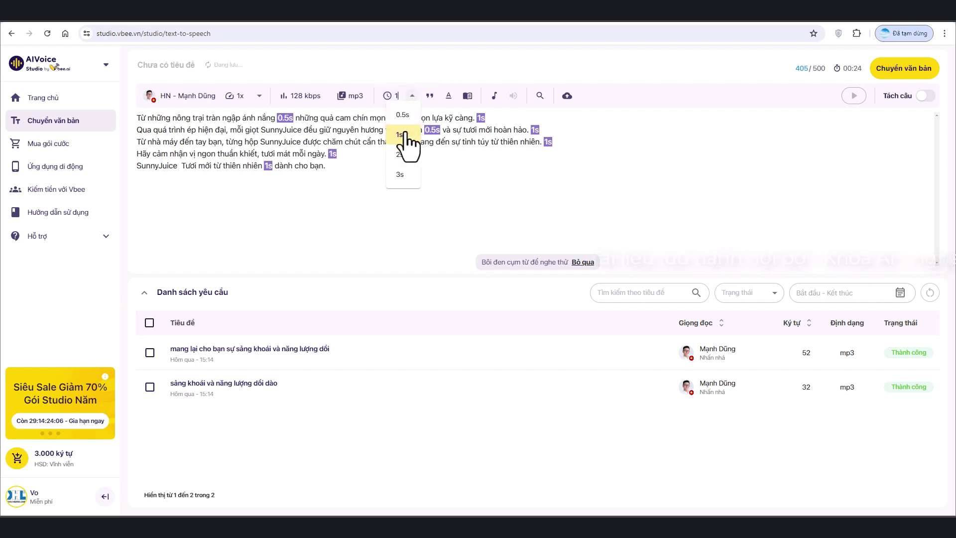
{"action": "left_click", "coordinate": [404, 134]}
{"action": "left_click", "coordinate": [301, 166]}
{"action": "type", "text": "e"}
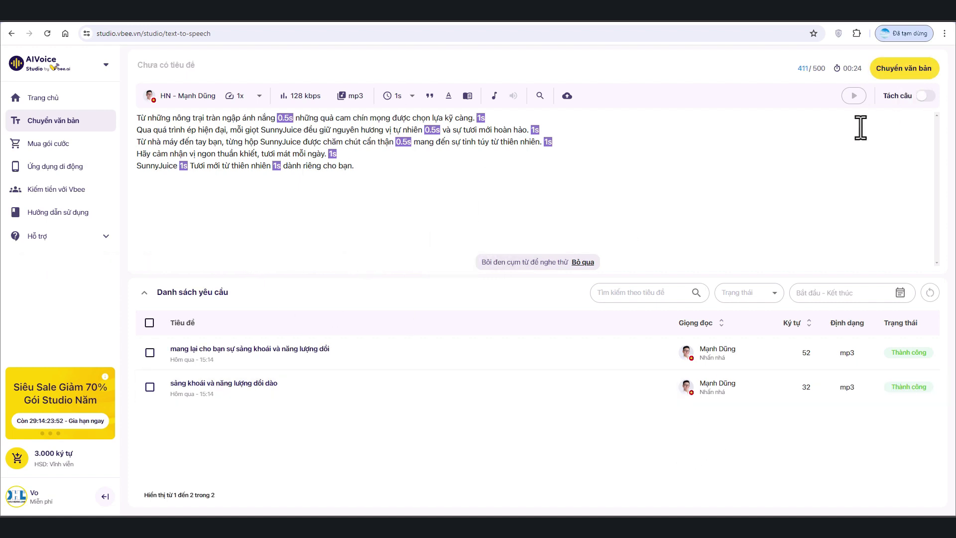
{"action": "mouse_move", "coordinate": [845, 363]}
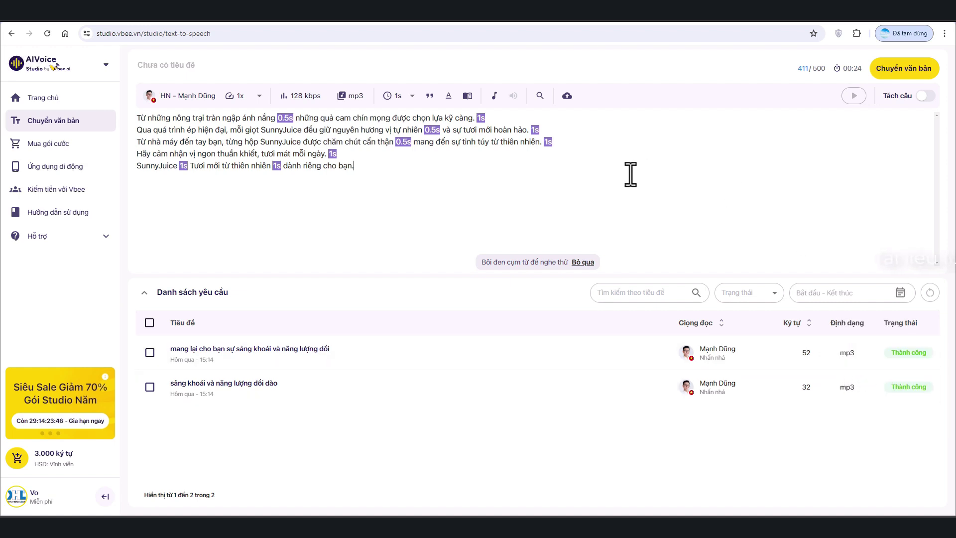
{"action": "key", "text": "ctrl+a"}
{"action": "left_click", "coordinate": [411, 160]}
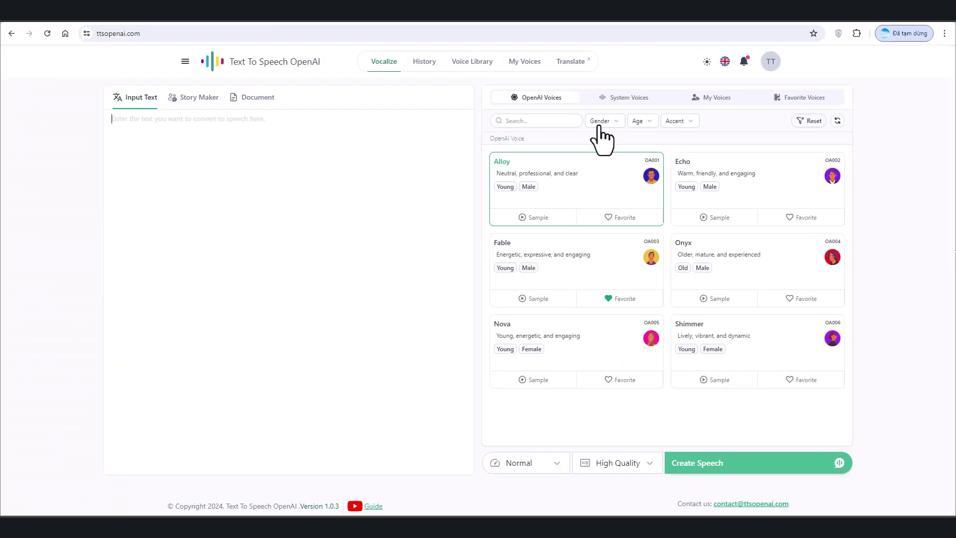
In Text To Speech OpenAI, enter the English SunnyJuice script starting "Experience the burst of nature!" and split it into four lines, one per sentence.
{"action": "type", "text": "Experience the burst of nature! SunnyJuice - where juicy, ripe oranges explode with freshness, filling your glass with pure delight. Taste the perfect refreshment every day. SunnyJuice - Bringing nature's best to you."}
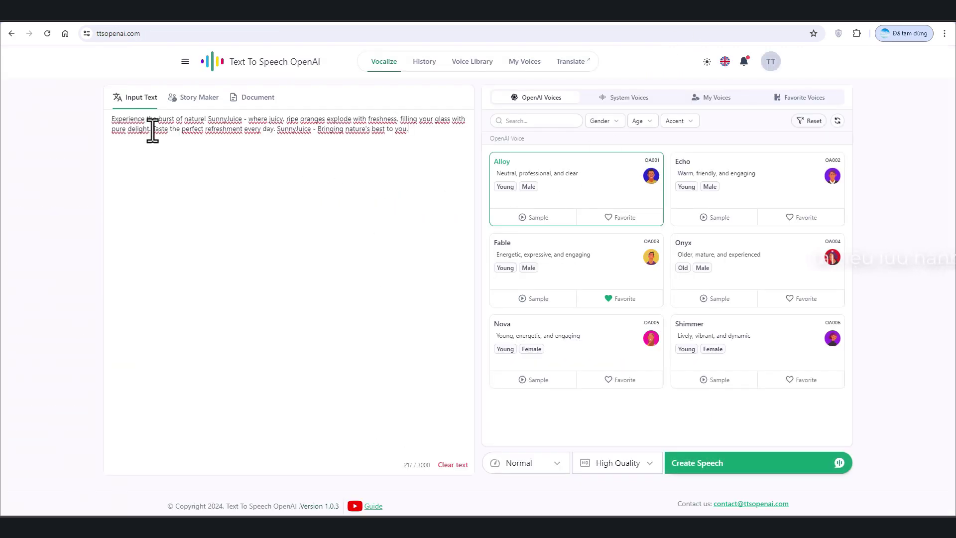
{"action": "left_click", "coordinate": [151, 129]}
{"action": "key", "text": "Return"}
{"action": "left_click", "coordinate": [235, 139]}
{"action": "key", "text": "Return"}
{"action": "left_click", "coordinate": [207, 119]}
{"action": "key", "text": "Return"}
Show the System Voices and look through the history of previously generated speech.
{"action": "left_click", "coordinate": [628, 97]}
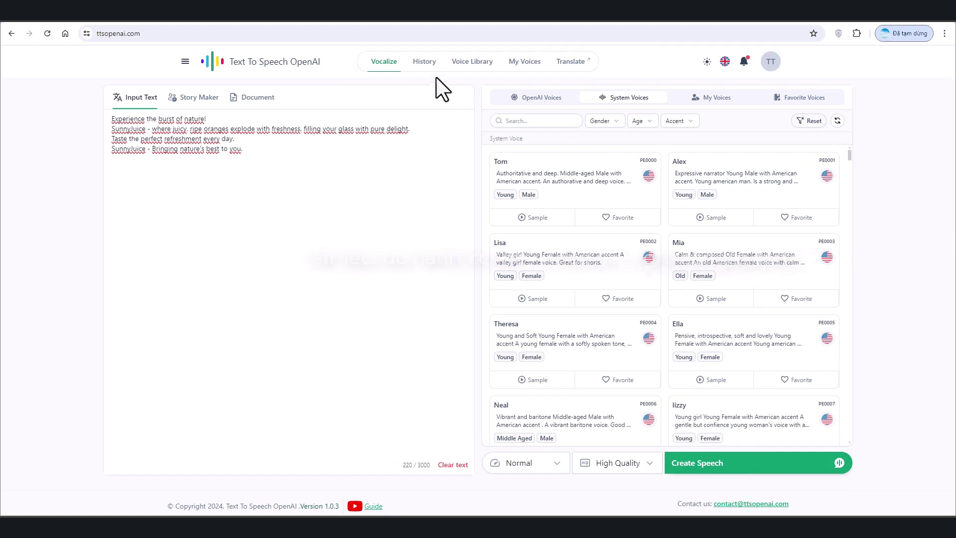
{"action": "left_click", "coordinate": [427, 63]}
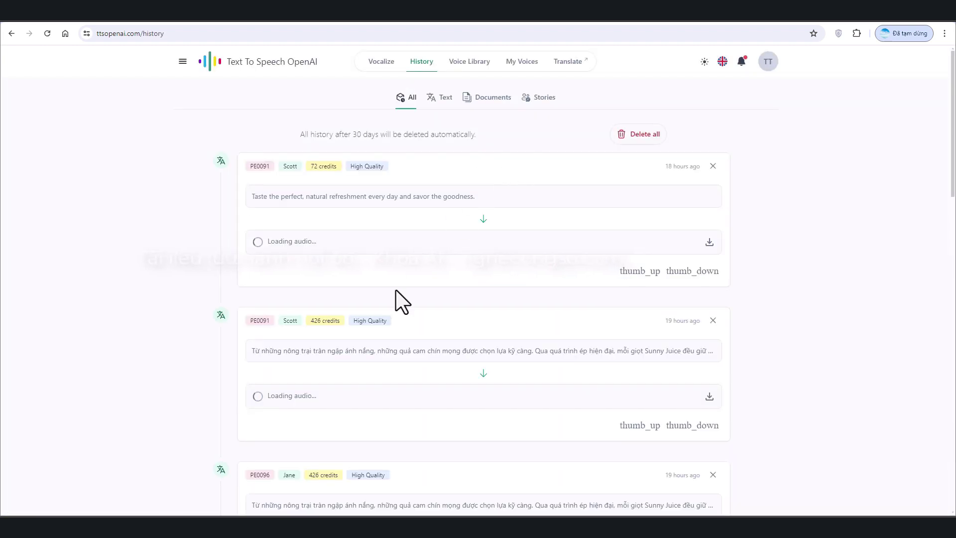
{"action": "scroll", "coordinate": [657, 485], "scroll_direction": "down", "scroll_amount": 4}
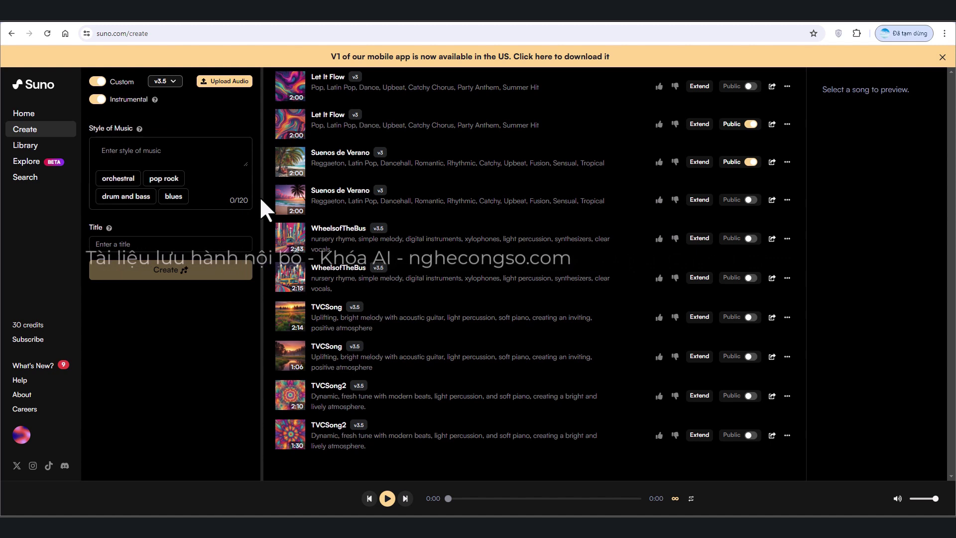
In Suno, describe the music style as an uplifting, bright melody with acoustic guitar, light percussion and soft piano, and start entering the song title.
{"action": "type", "text": "Uplifting, bright melody with acoustic guitar, light percussion, and soft piano, creating an inviting and positive atmos"}
{"action": "left_click", "coordinate": [121, 244]}
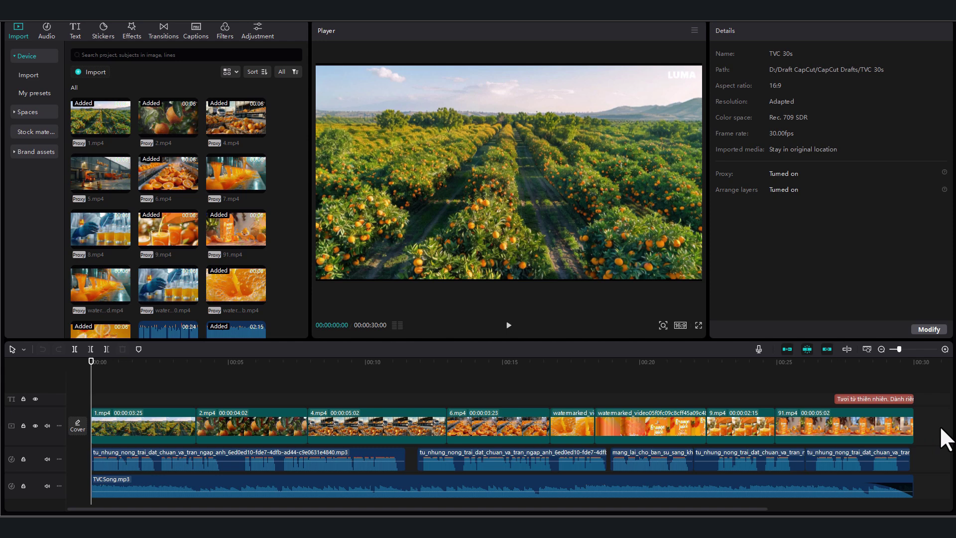
In the CapCut project TVC 30s, lock and release the main video track and scrub through the timeline to the closing caption.
{"action": "left_click", "coordinate": [23, 425]}
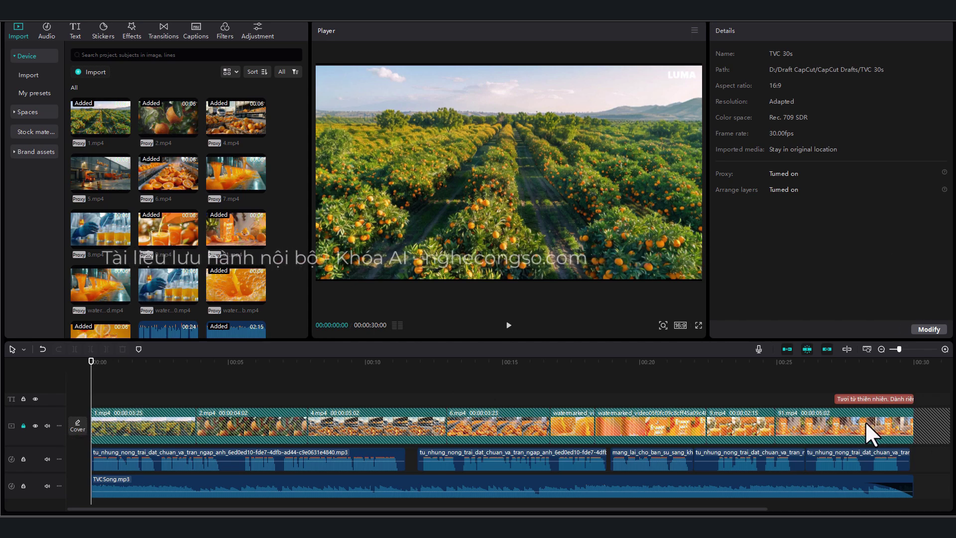
{"action": "key", "text": "ctrl+z"}
{"action": "left_click", "coordinate": [895, 369]}
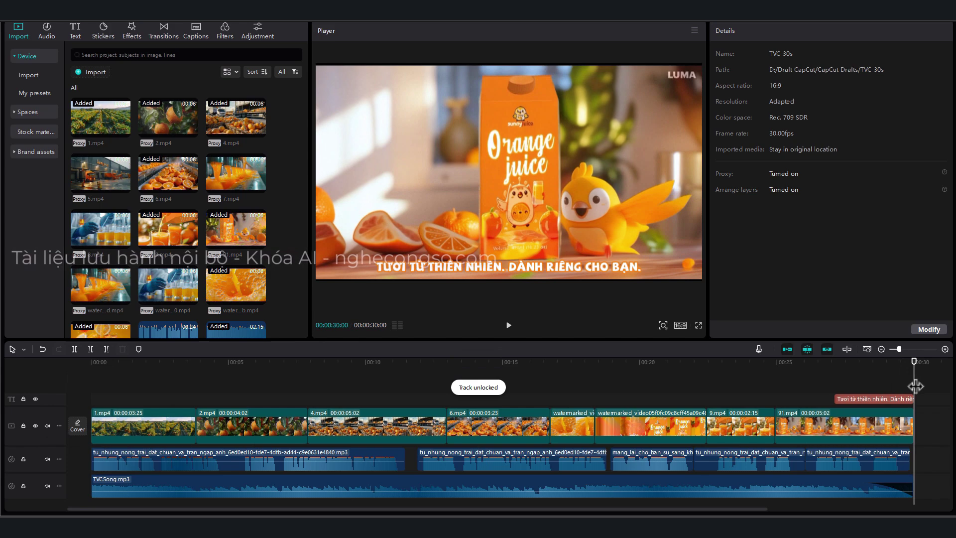
{"action": "left_click_drag", "start_coordinate": [153, 392], "coordinate": [898, 401]}
Lock and unlock the voice-over track and inspect the gap between its first two clips.
{"action": "left_click", "coordinate": [23, 459]}
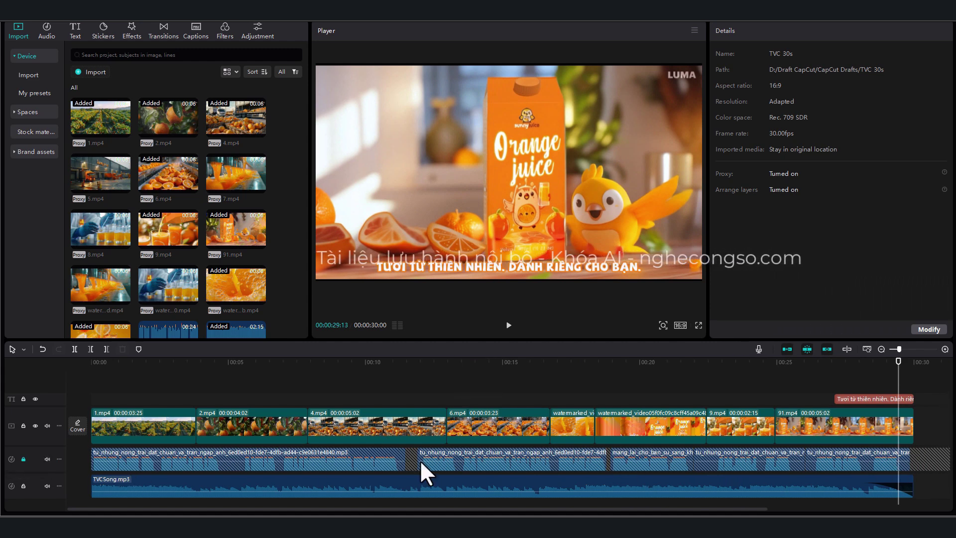
{"action": "left_click", "coordinate": [23, 459]}
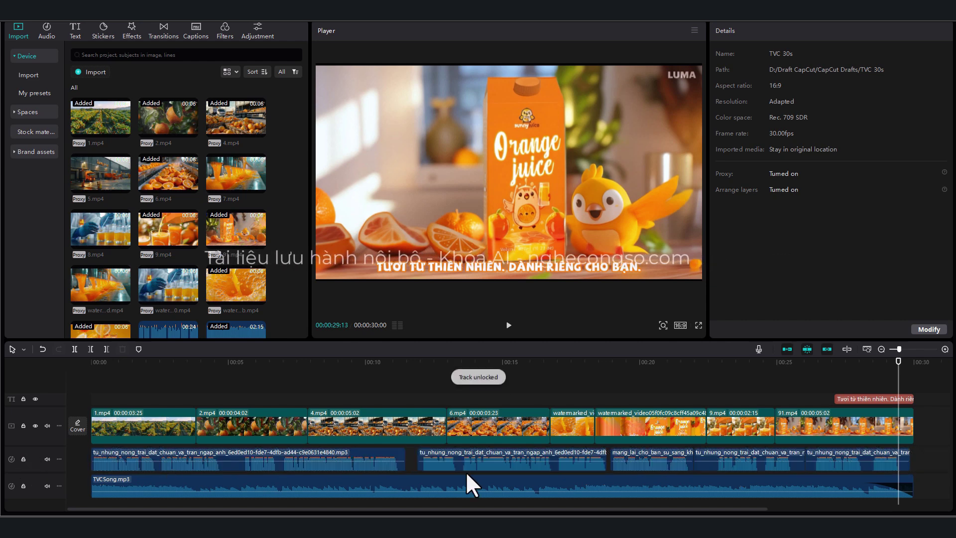
{"action": "left_click", "coordinate": [411, 456]}
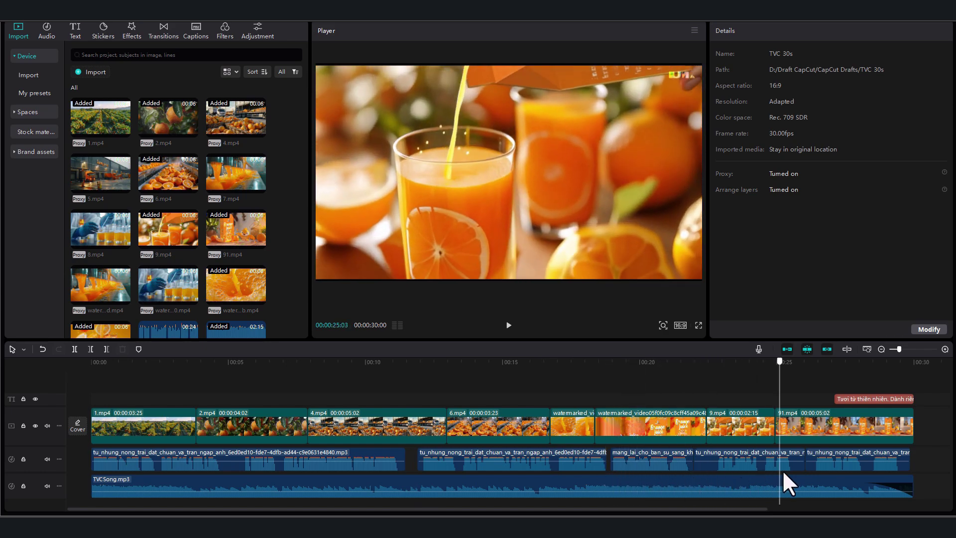
Lock the TVCSong.mp3 music track, scrub across the closing caption and unlock the track.
{"action": "left_click", "coordinate": [23, 486]}
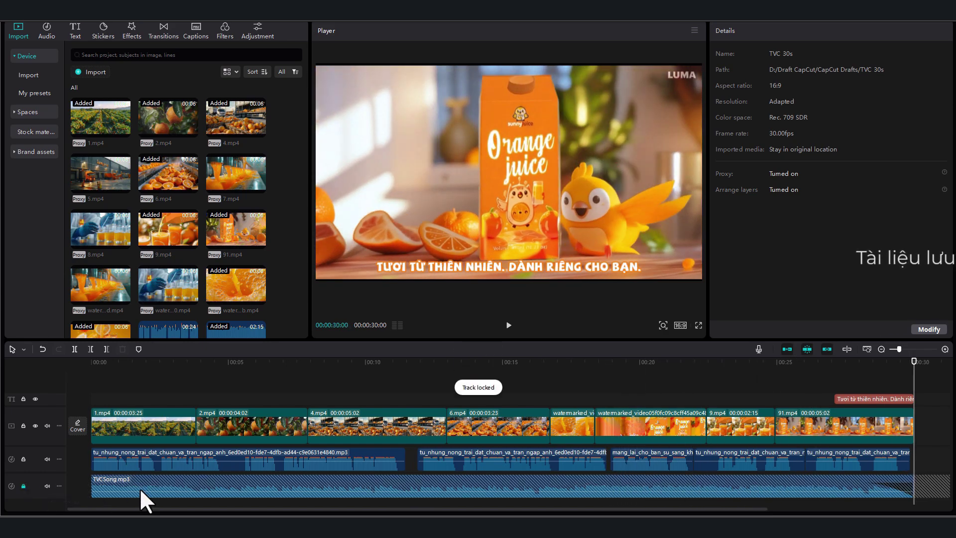
{"action": "left_click", "coordinate": [831, 391]}
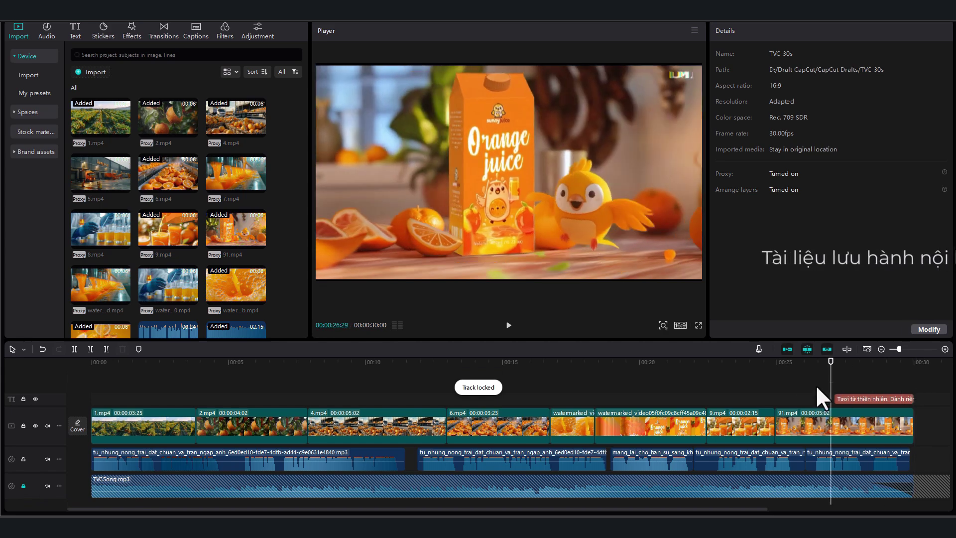
{"action": "left_click_drag", "start_coordinate": [831, 390], "coordinate": [886, 398]}
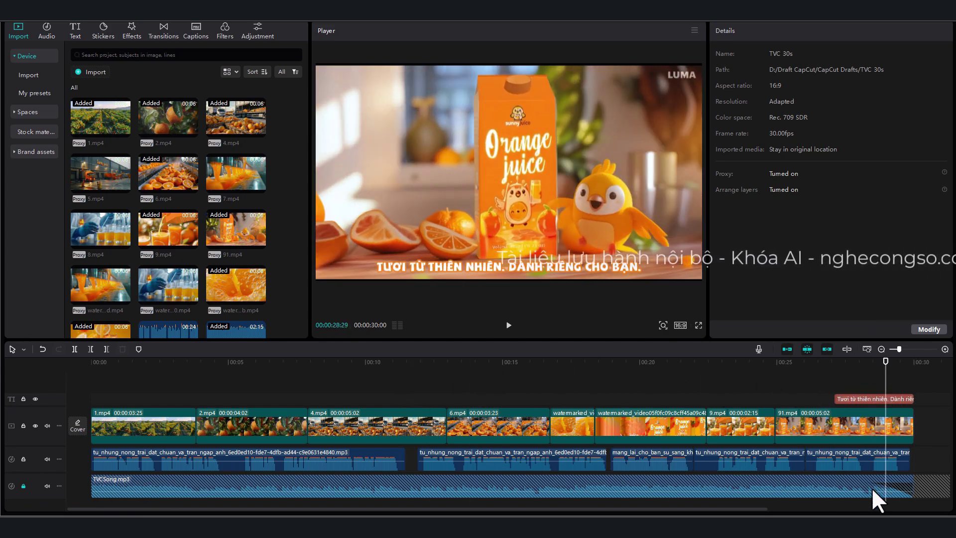
{"action": "left_click", "coordinate": [23, 486]}
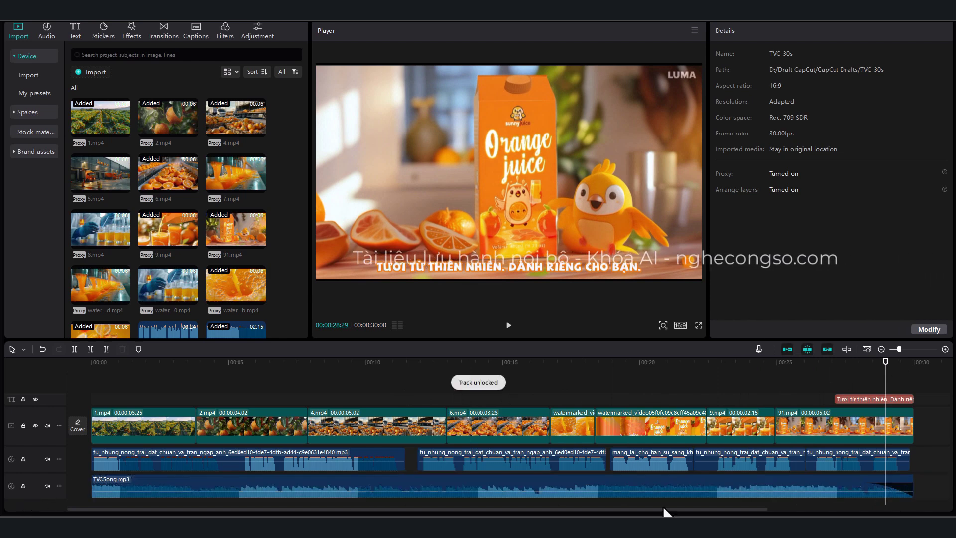
Select TVCSong.mp3 to inspect its fade settings, scrub over the closing caption and return the playhead to the timeline's start.
{"action": "left_click", "coordinate": [769, 486]}
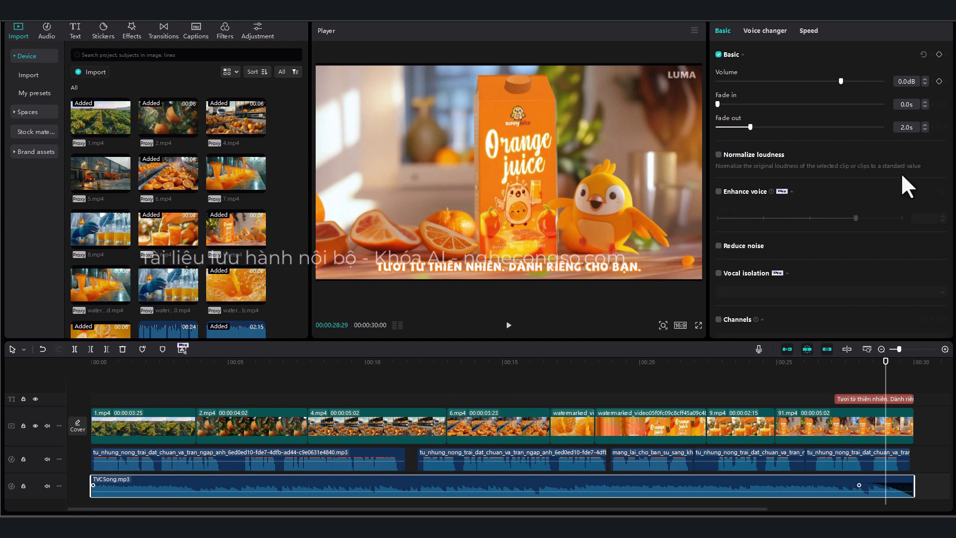
{"action": "left_click", "coordinate": [910, 397]}
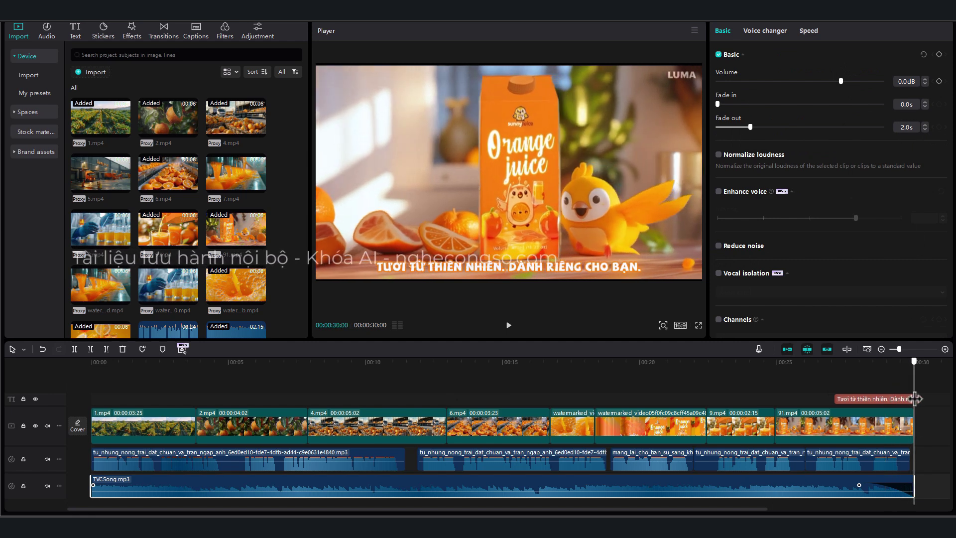
{"action": "left_click_drag", "start_coordinate": [909, 398], "coordinate": [838, 391]}
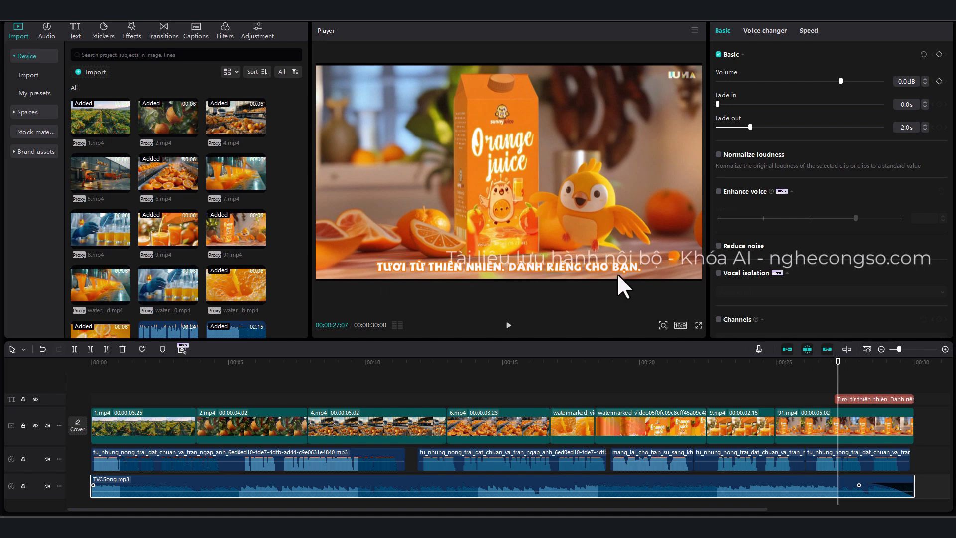
{"action": "left_click_drag", "start_coordinate": [839, 390], "coordinate": [887, 396]}
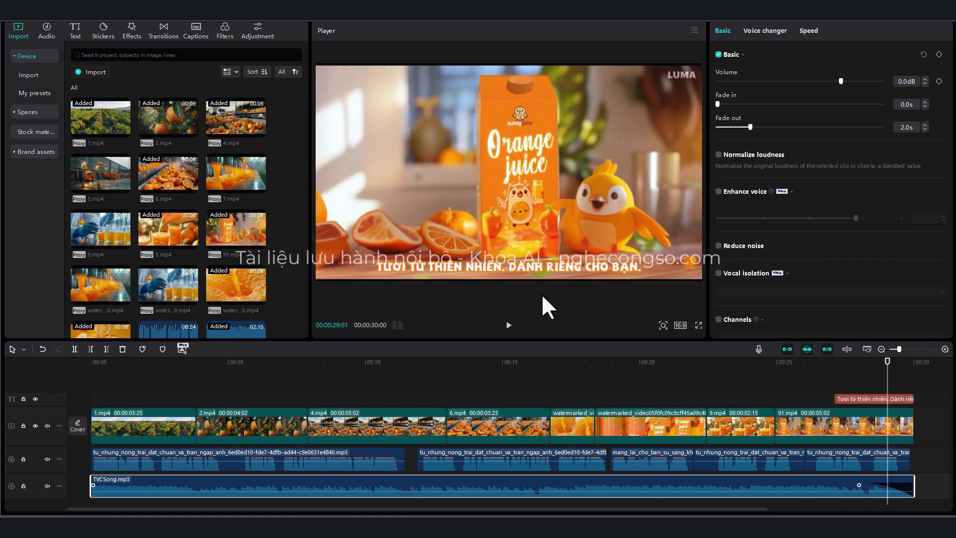
{"action": "left_click_drag", "start_coordinate": [880, 379], "coordinate": [81, 406]}
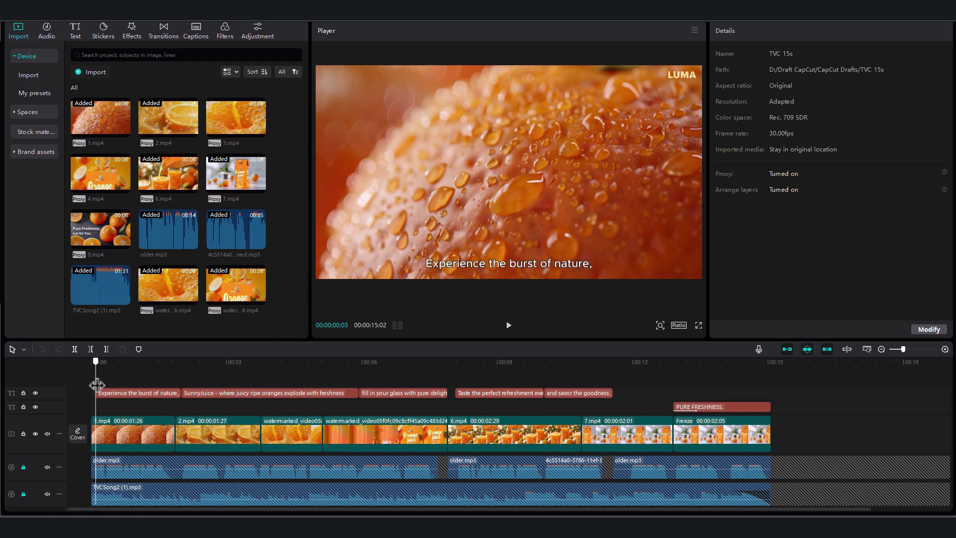
In the TVC 15s project, return the playhead to the start, select all video clips and scrub into the first clip.
{"action": "left_click_drag", "start_coordinate": [96, 385], "coordinate": [91, 385]}
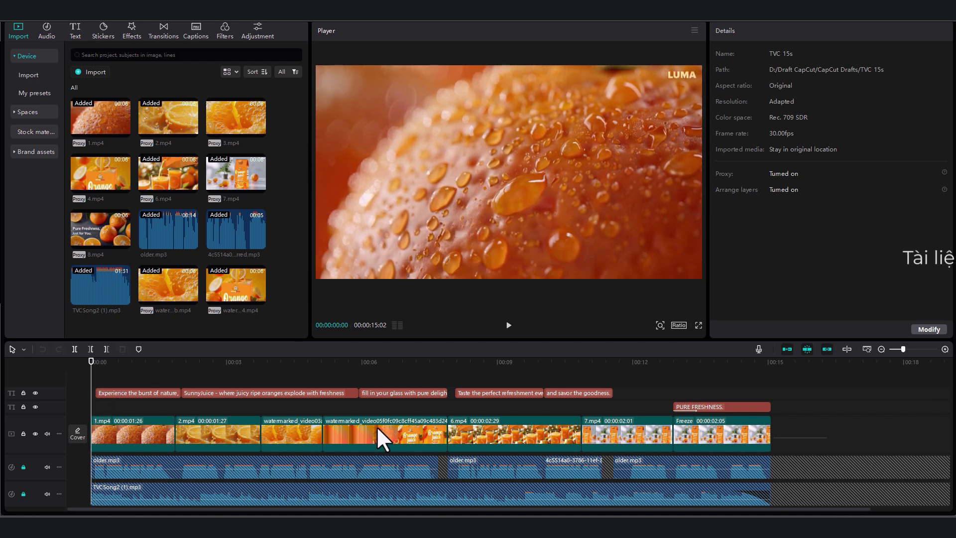
{"action": "left_click", "coordinate": [171, 434]}
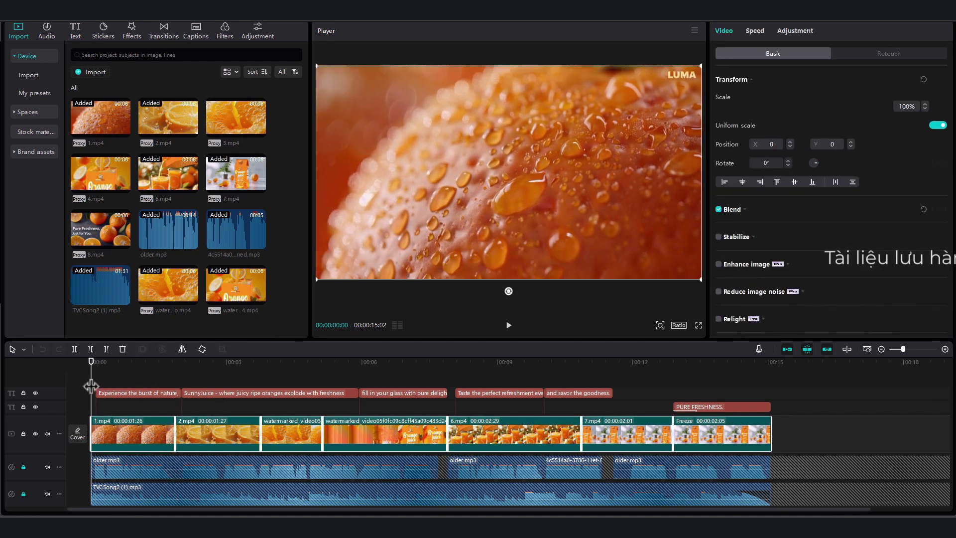
{"action": "left_click_drag", "start_coordinate": [91, 386], "coordinate": [119, 387]}
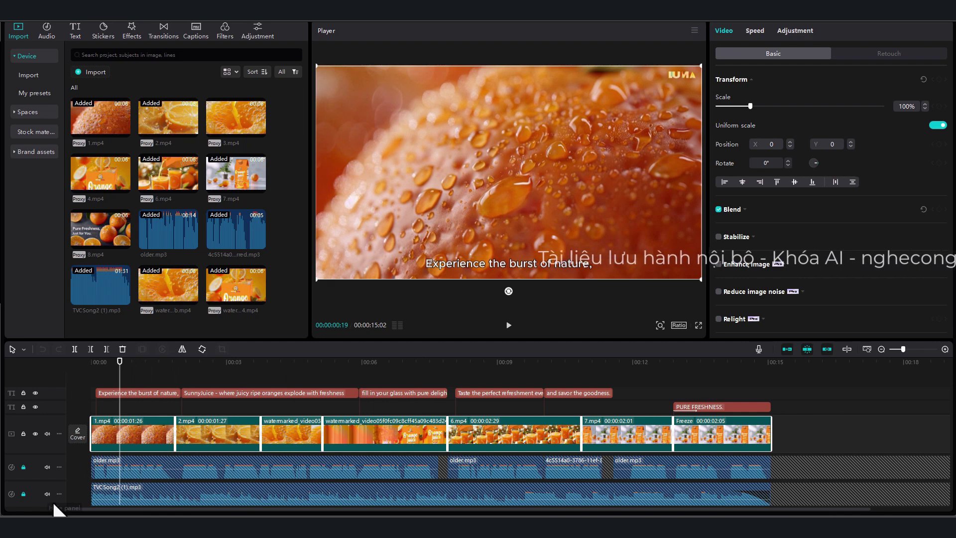
Select the caption "Experience the burst of nature," and open the captions options, leaving the full-screen ad preview when finished.
{"action": "left_click", "coordinate": [136, 393]}
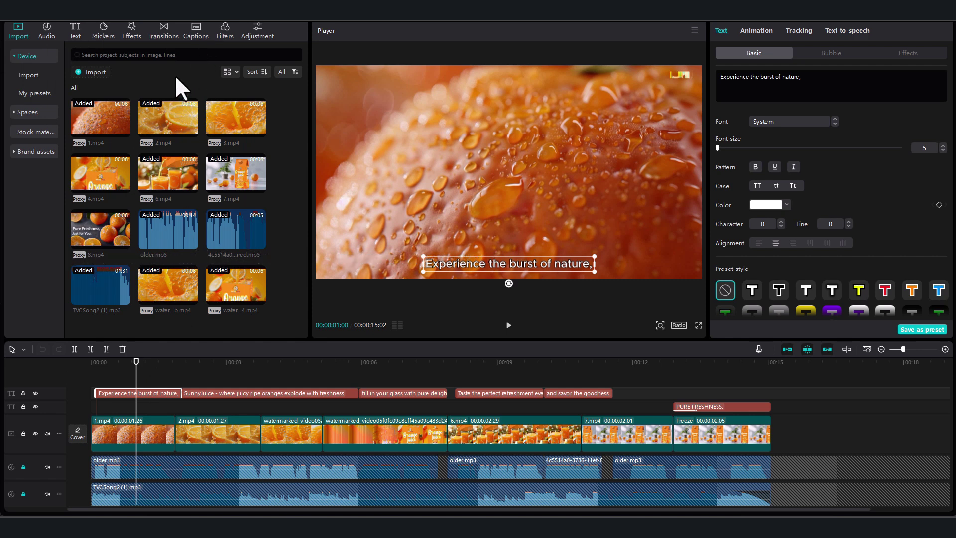
{"action": "left_click", "coordinate": [196, 33]}
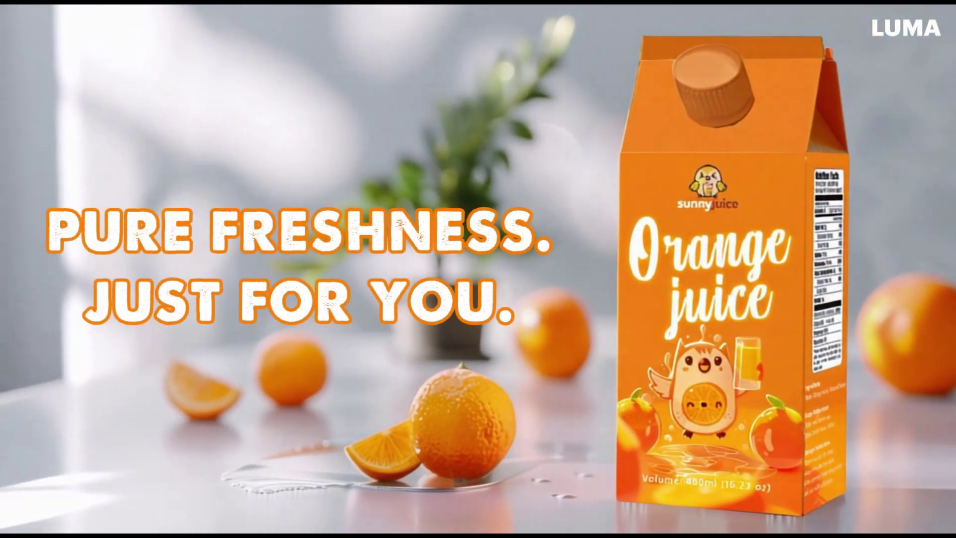
{"action": "key", "text": "Escape"}
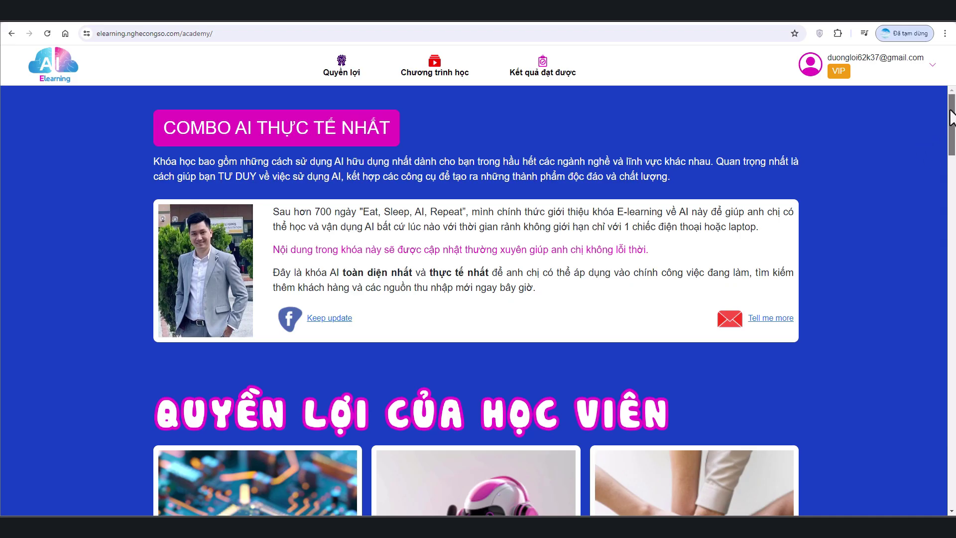
Examine the lesson lists of the "From Zero to Hero" AI course on the e-learning site, from AI chatbots to case studies.
{"action": "scroll", "coordinate": [952, 123], "scroll_direction": "down", "scroll_amount": 1}
{"action": "left_click_drag", "start_coordinate": [951, 124], "coordinate": [953, 219]}
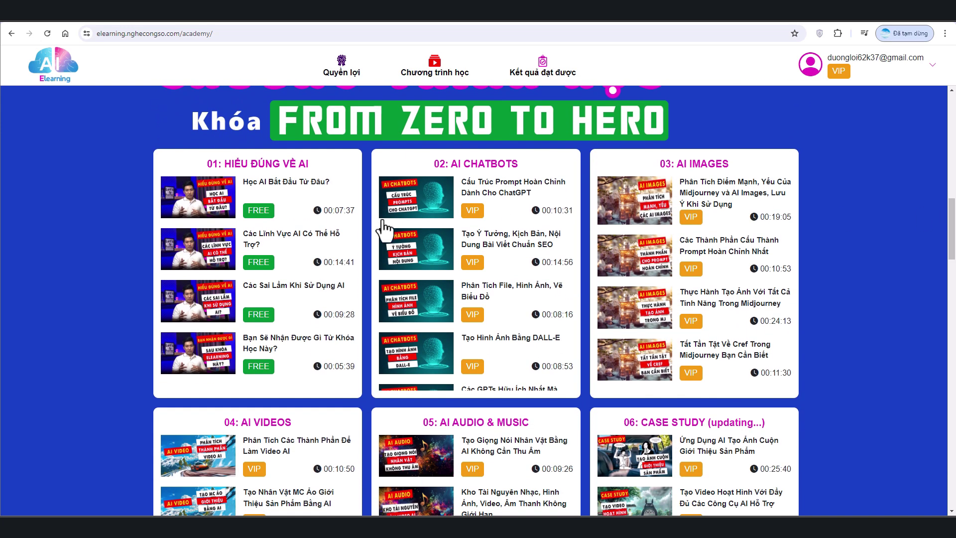
{"action": "scroll", "coordinate": [466, 242], "scroll_direction": "down", "scroll_amount": 2}
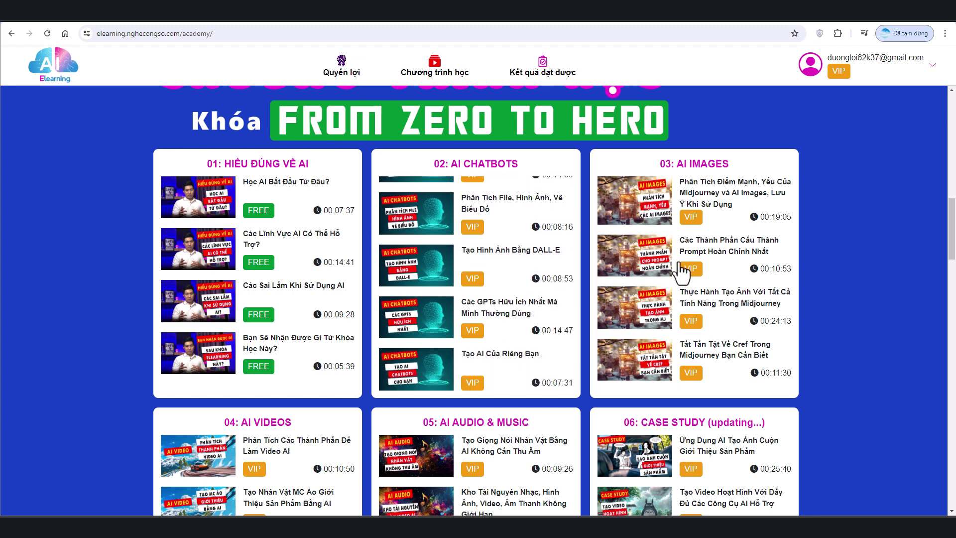
{"action": "scroll", "coordinate": [727, 273], "scroll_direction": "down", "scroll_amount": 10}
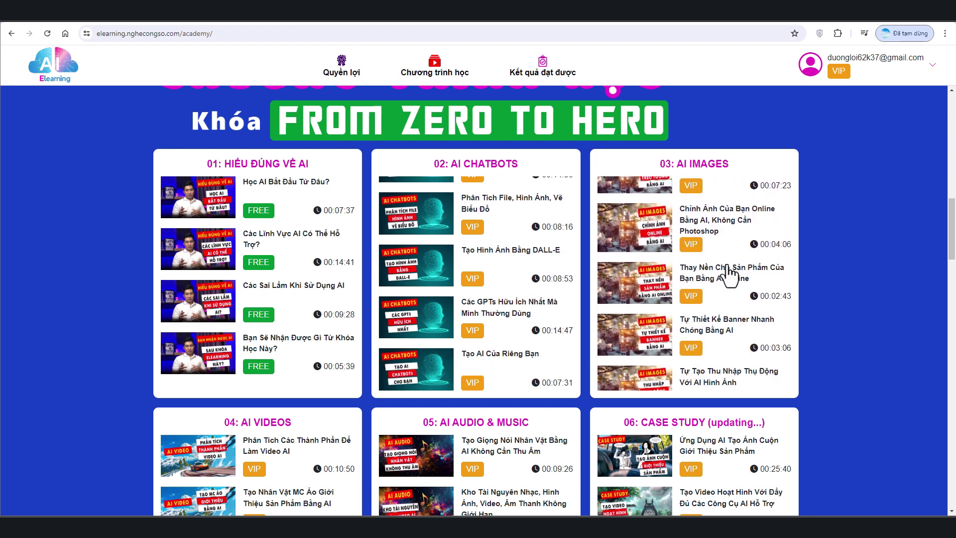
{"action": "scroll", "coordinate": [729, 274], "scroll_direction": "down", "scroll_amount": 3}
{"action": "scroll", "coordinate": [793, 265], "scroll_direction": "down", "scroll_amount": 4}
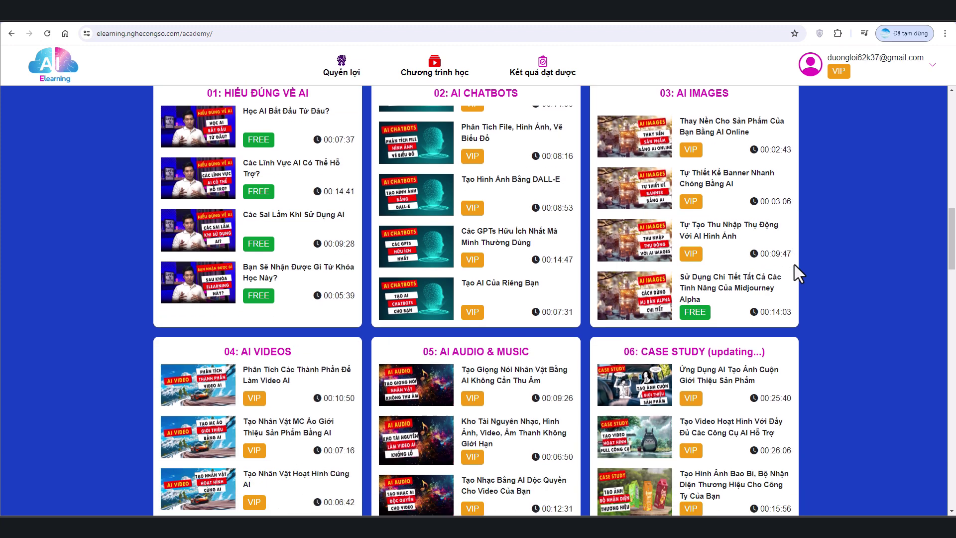
{"action": "scroll", "coordinate": [297, 307], "scroll_direction": "down", "scroll_amount": 2}
{"action": "scroll", "coordinate": [297, 306], "scroll_direction": "down", "scroll_amount": 2}
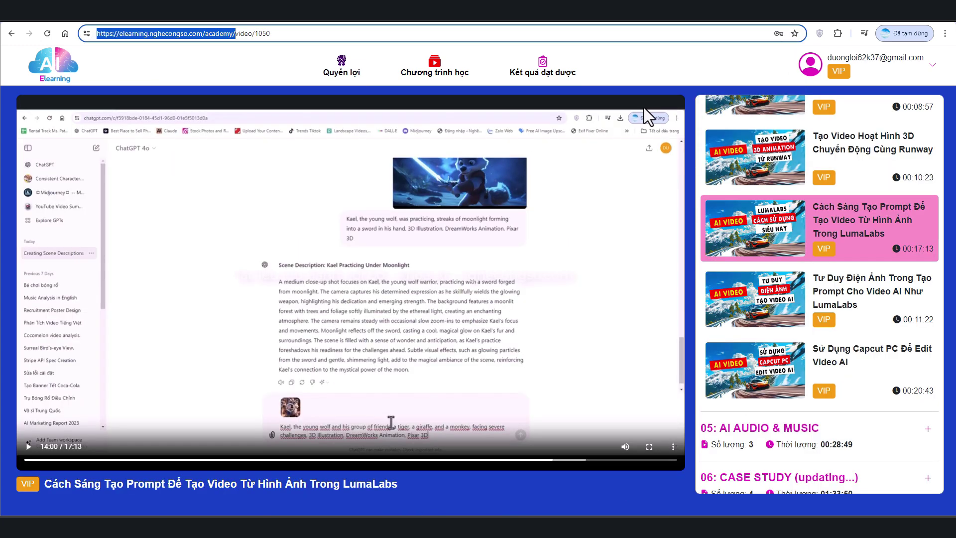
Play the lesson "Cách Sáng Tạo Prompt Để Tạo Video Từ Hình Ảnh Trong LumaLabs".
{"action": "left_click", "coordinate": [357, 370]}
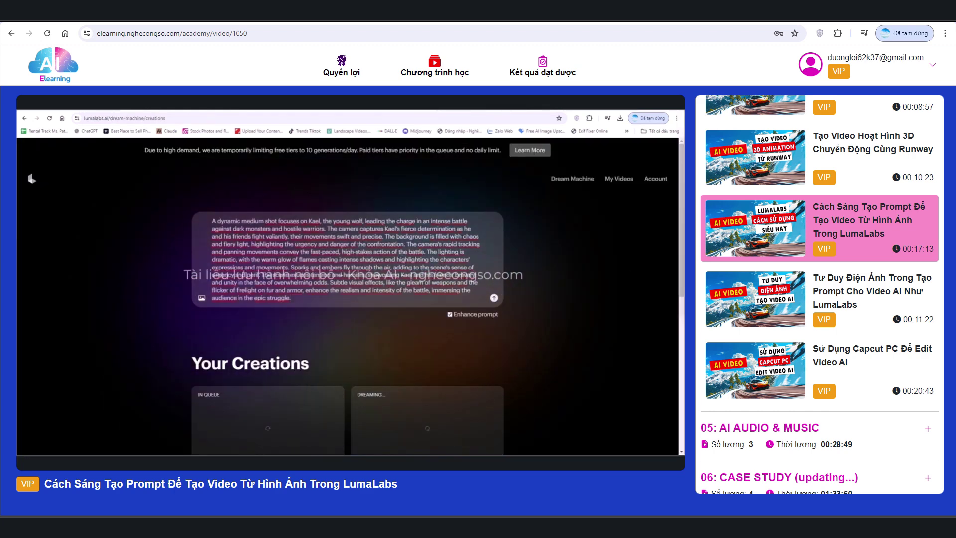
{"action": "mouse_move", "coordinate": [76, 362]}
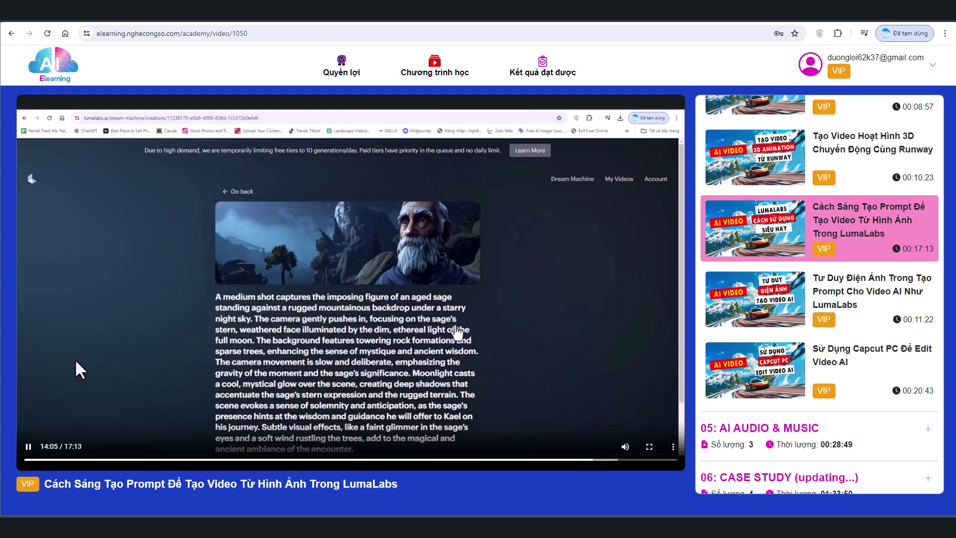